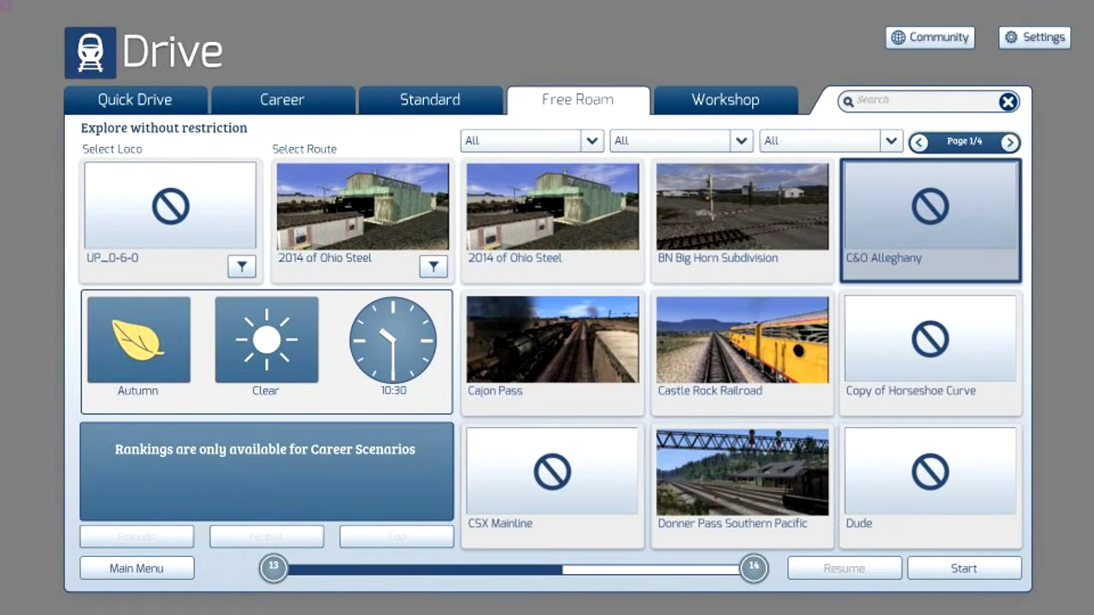
- Page to the third routes page, choose Soldier Summit, and start the Free Roam: North Helper scenario
click(1009, 142)
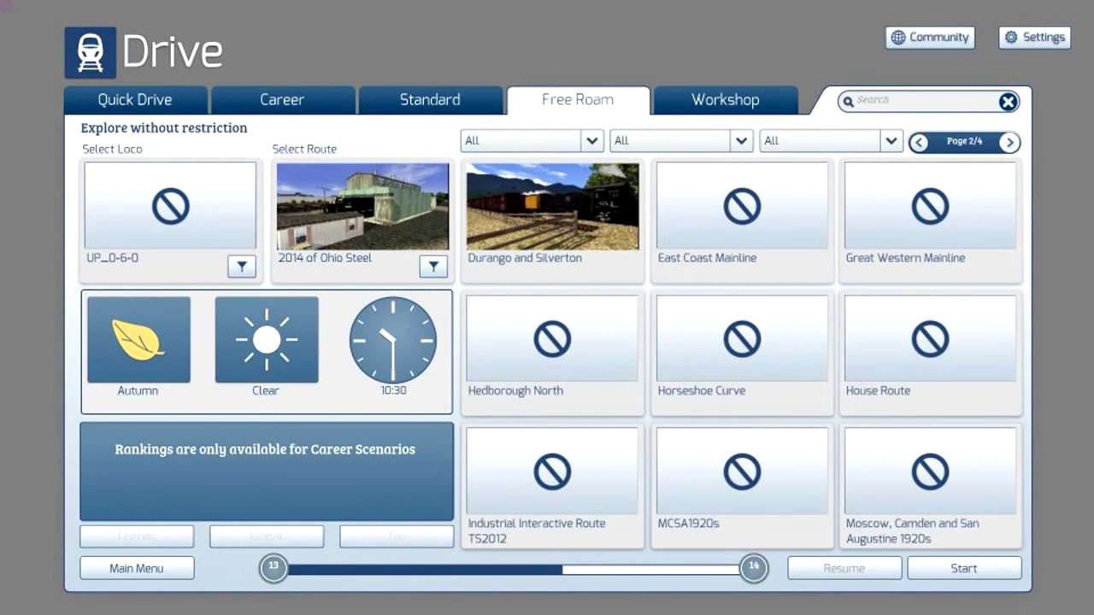
click(1009, 142)
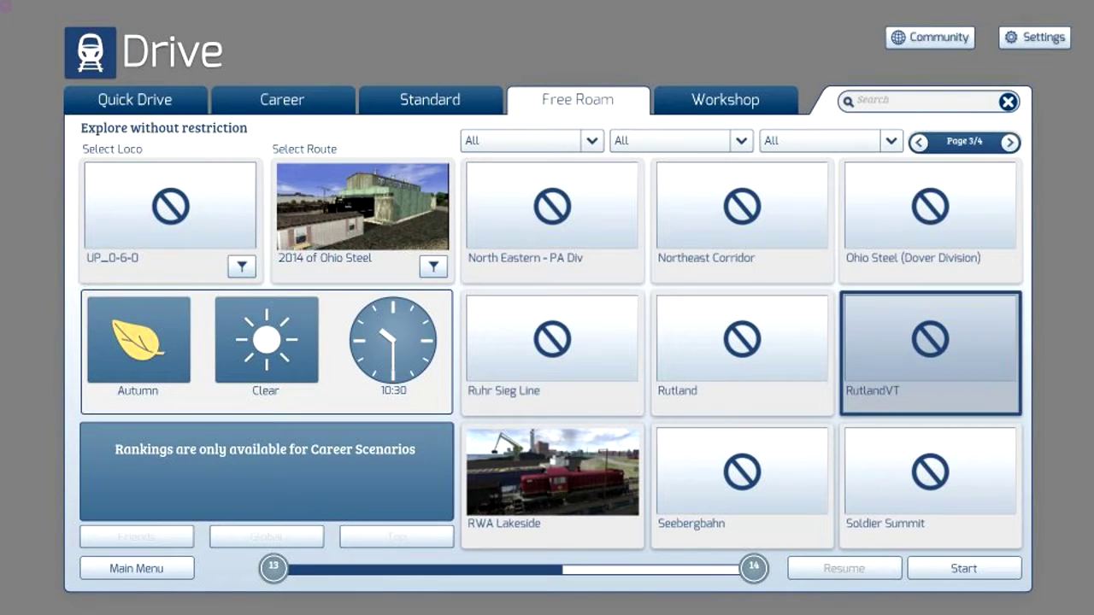
click(930, 479)
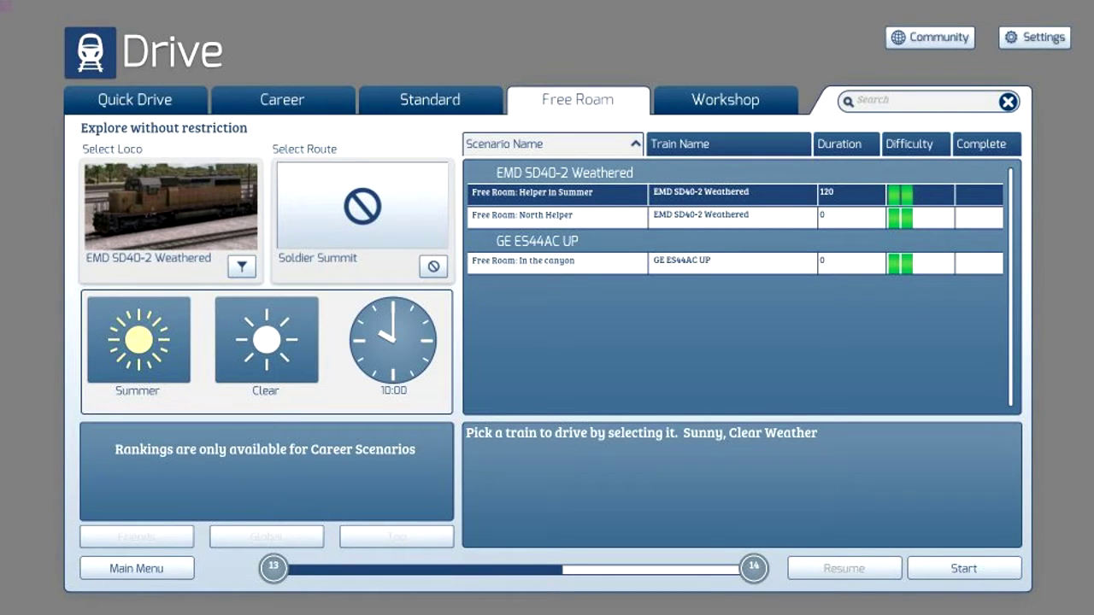
click(555, 215)
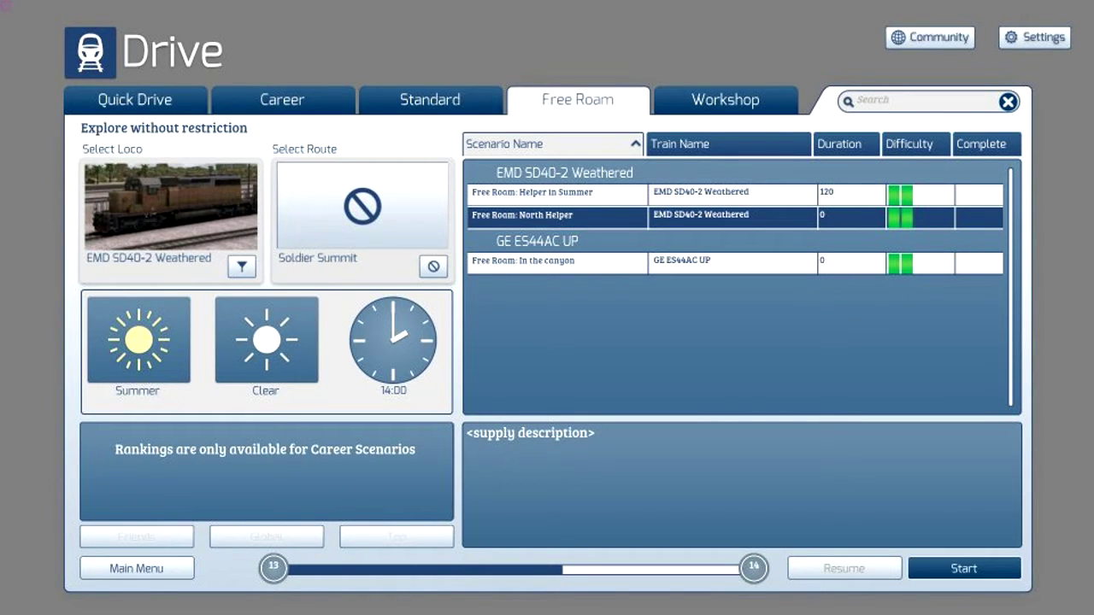
click(964, 568)
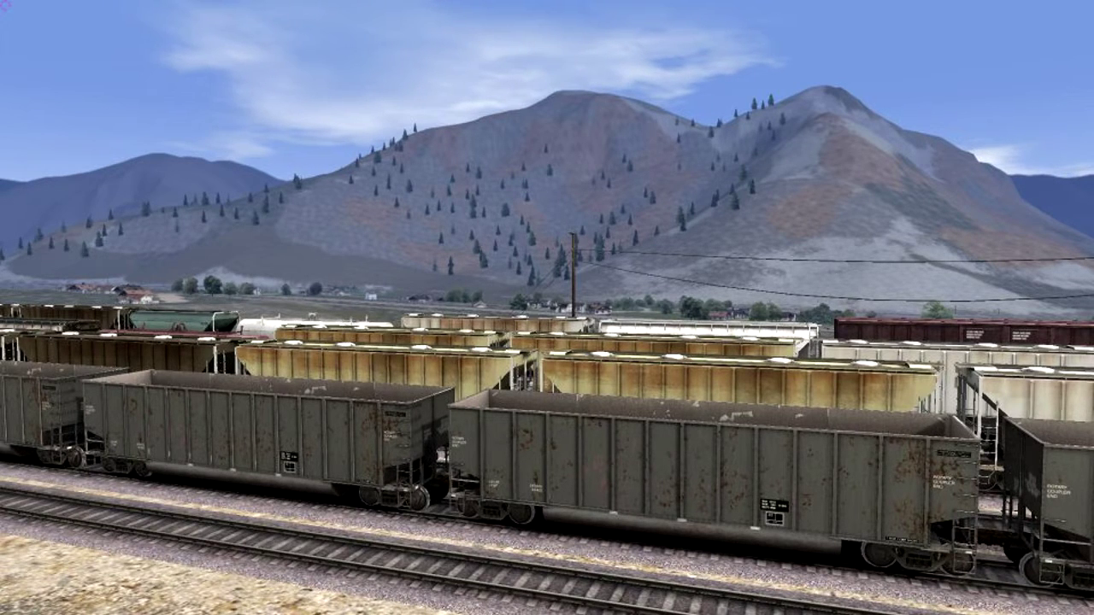
- Pause the running Soldier Summit scenario with Esc to bring up the Pause Menu
key(Escape)
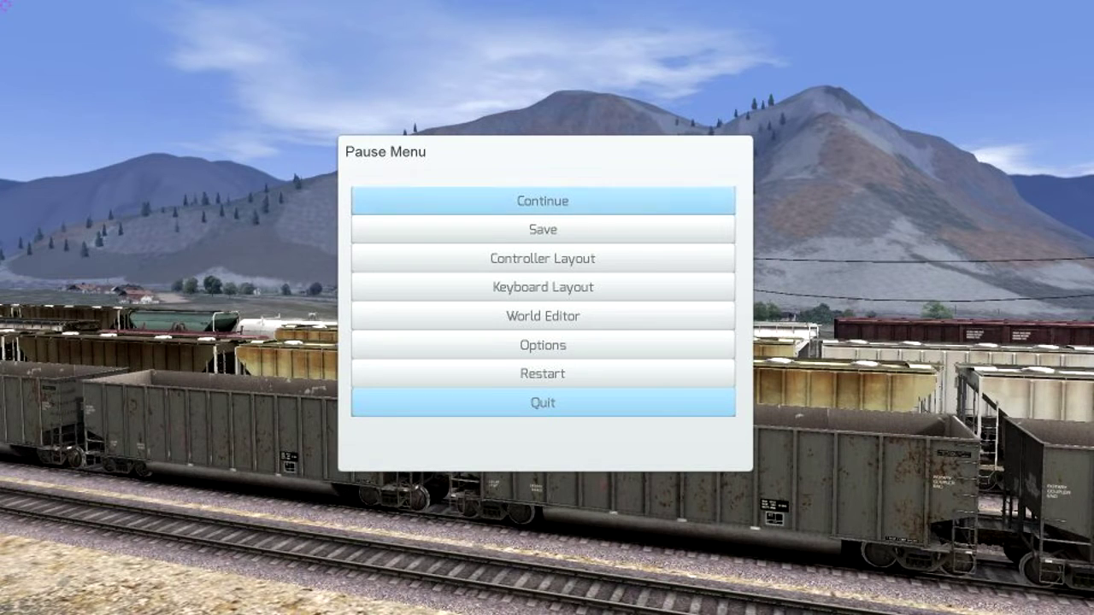
- Quit the scenario, confirm the exit, and leave the debrief for the main menu
click(543, 402)
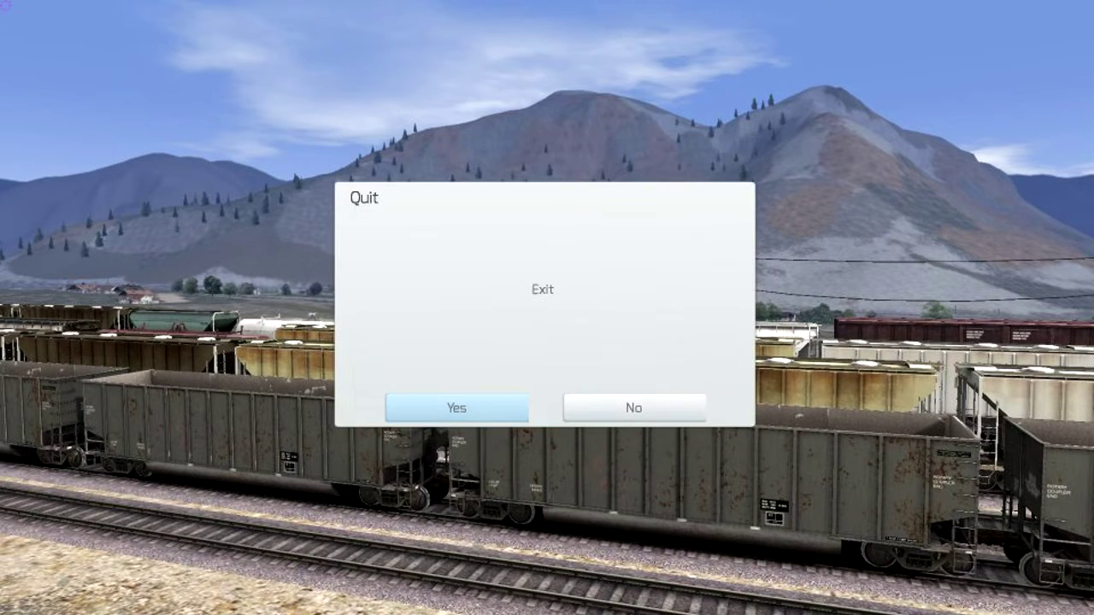
key(Return)
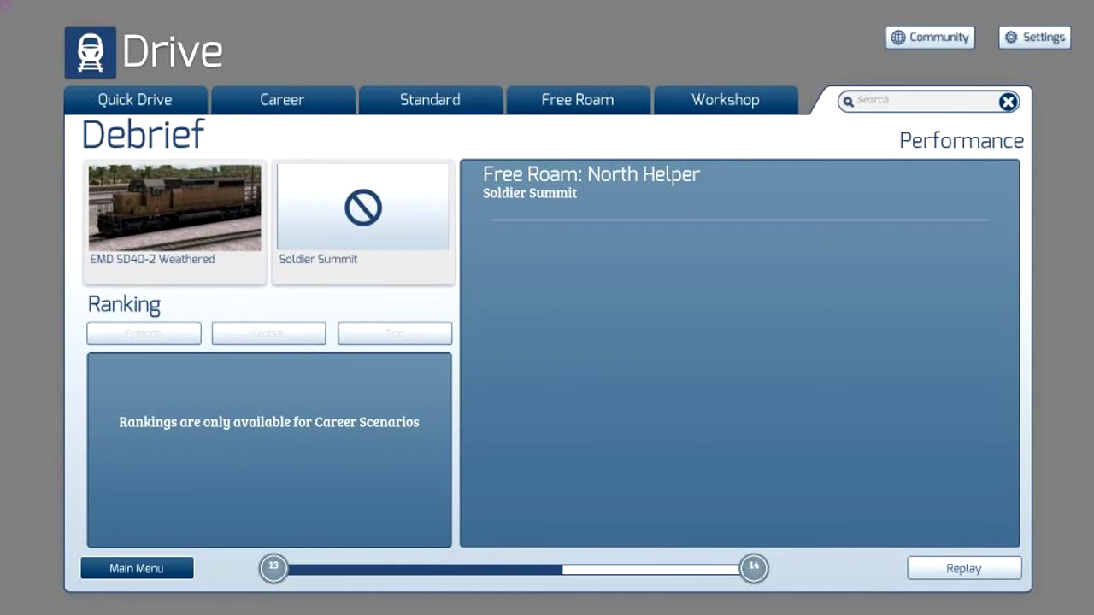
key(Return)
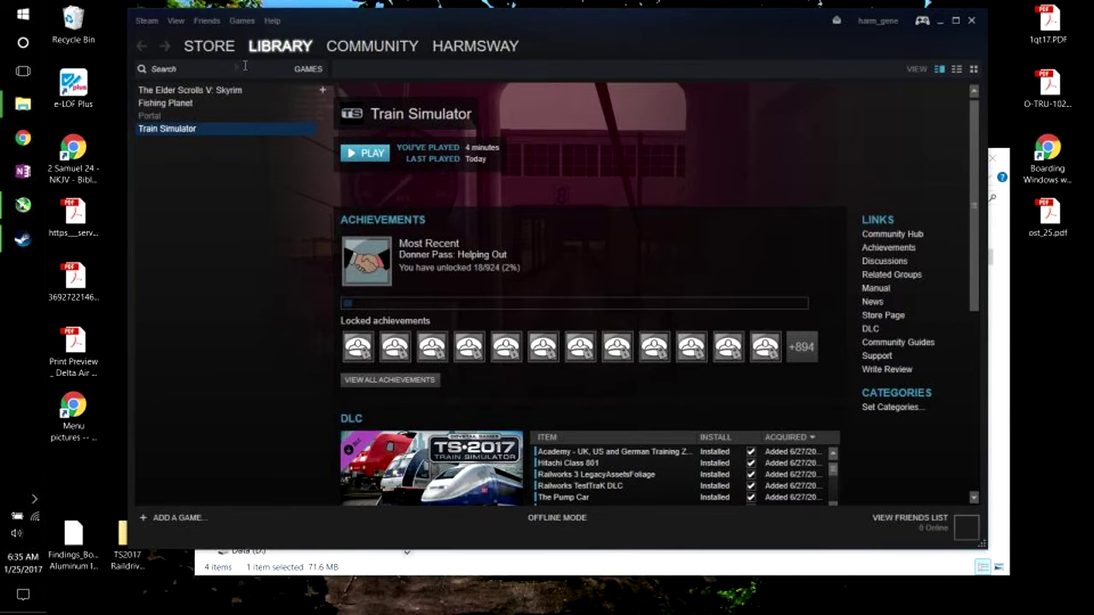
- Open Steam's screenshot manager via View > Screenshots and show the screenshots folder on disk
click(176, 22)
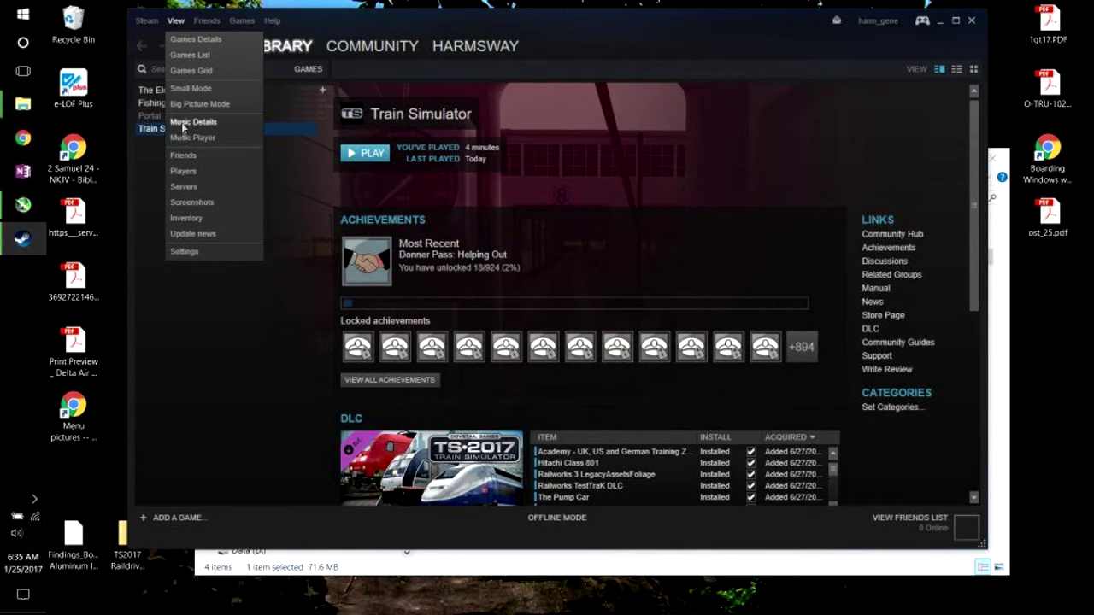
click(194, 203)
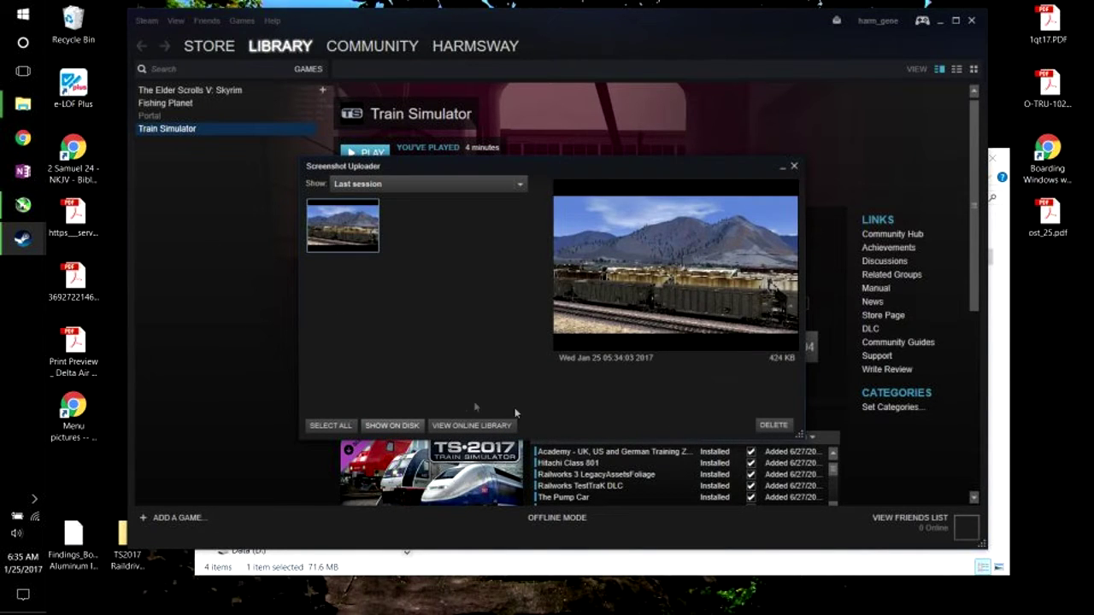
click(409, 429)
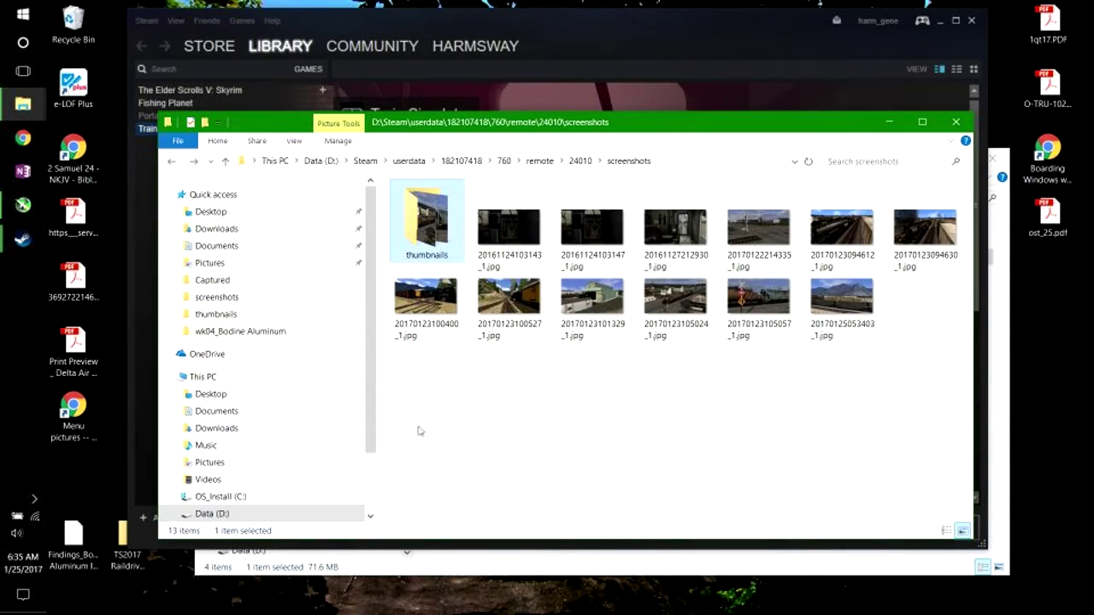
- Preview and close the newest screenshot, open the thumbnails subfolder, then switch to the Captured window
double_click(847, 308)
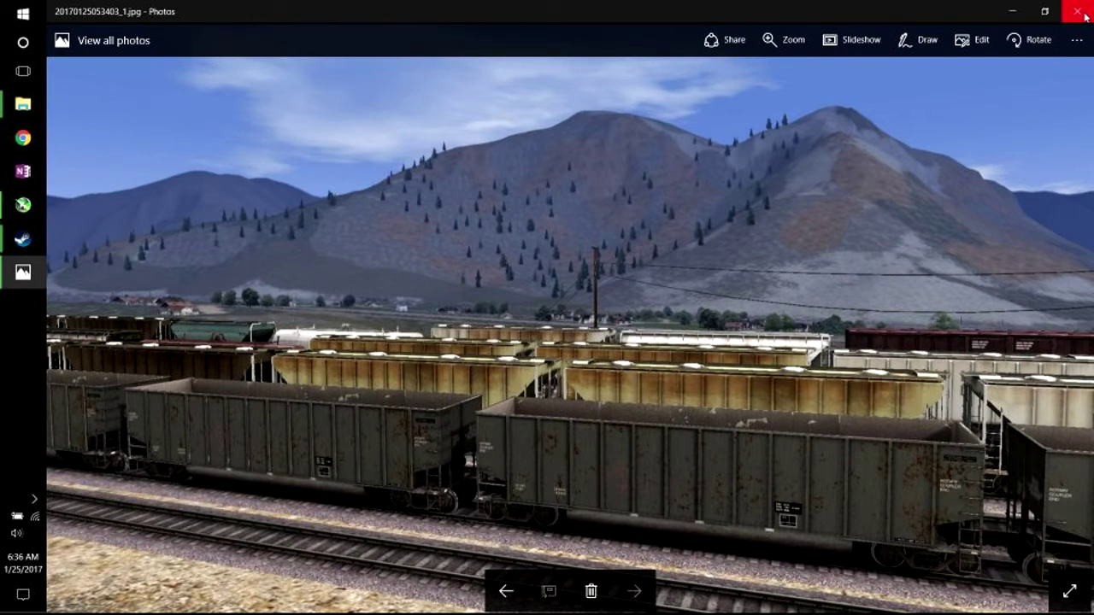
click(1079, 12)
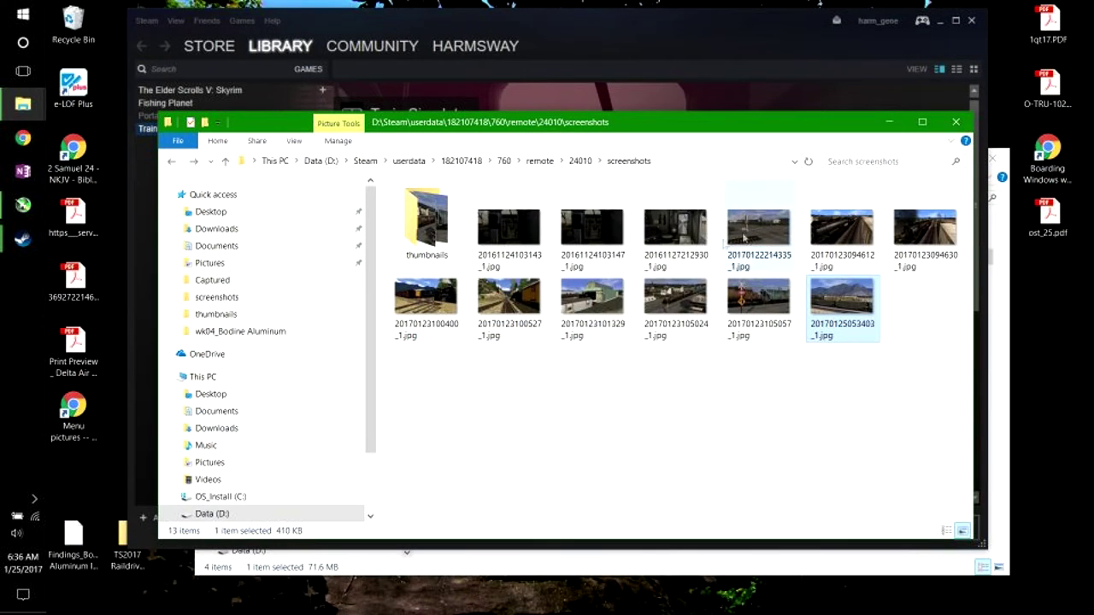
double_click(442, 237)
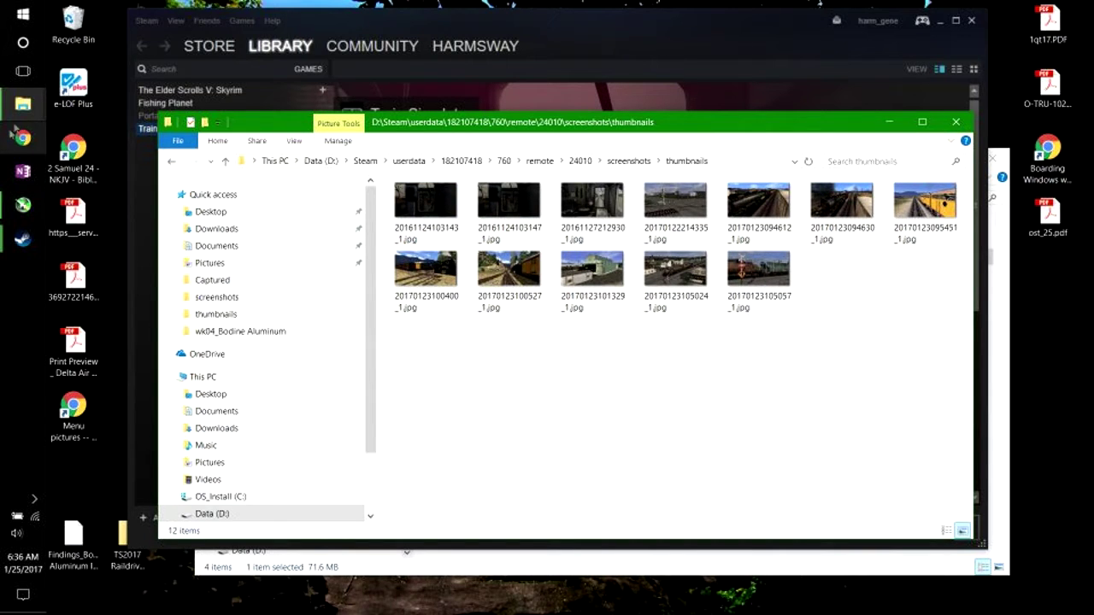
mouse_move(23, 103)
click(114, 172)
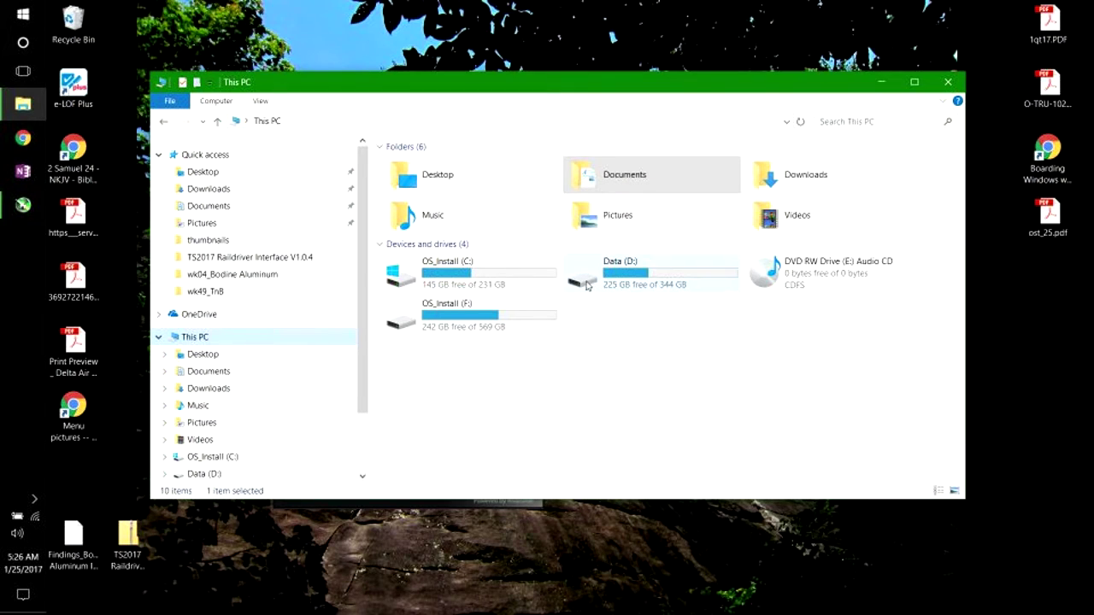
- Browse to D:\Steam\steamapps\common\RailWorks from This PC
double_click(586, 286)
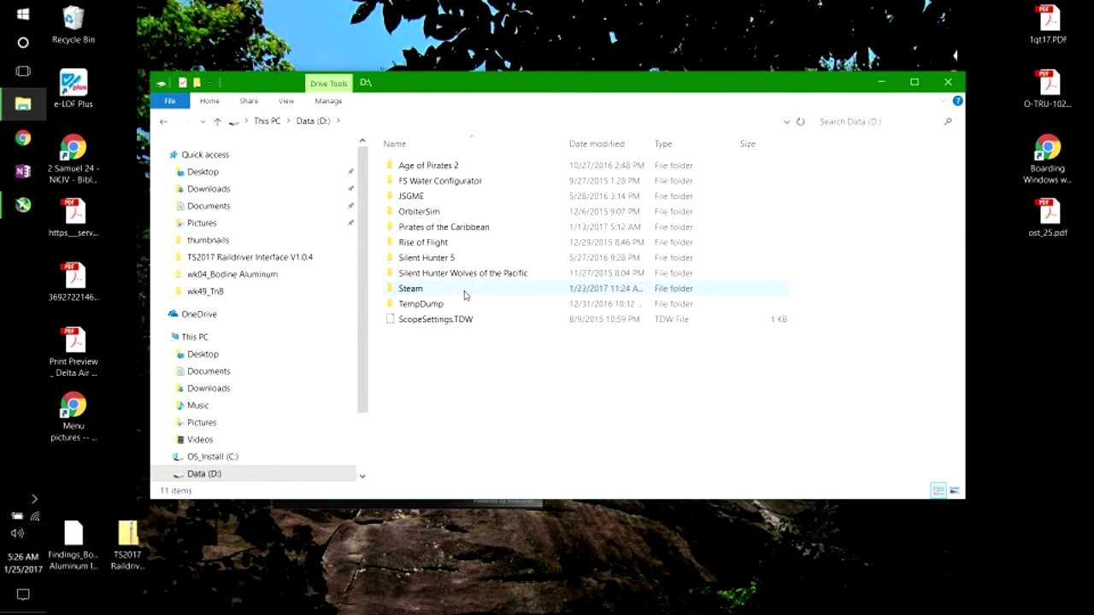
double_click(464, 294)
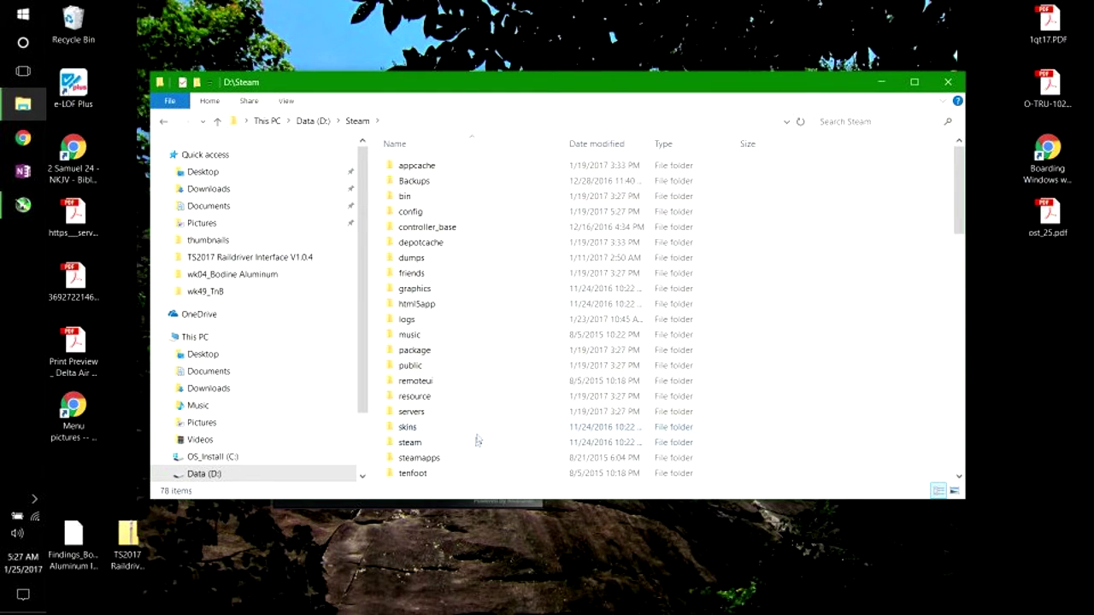
double_click(464, 458)
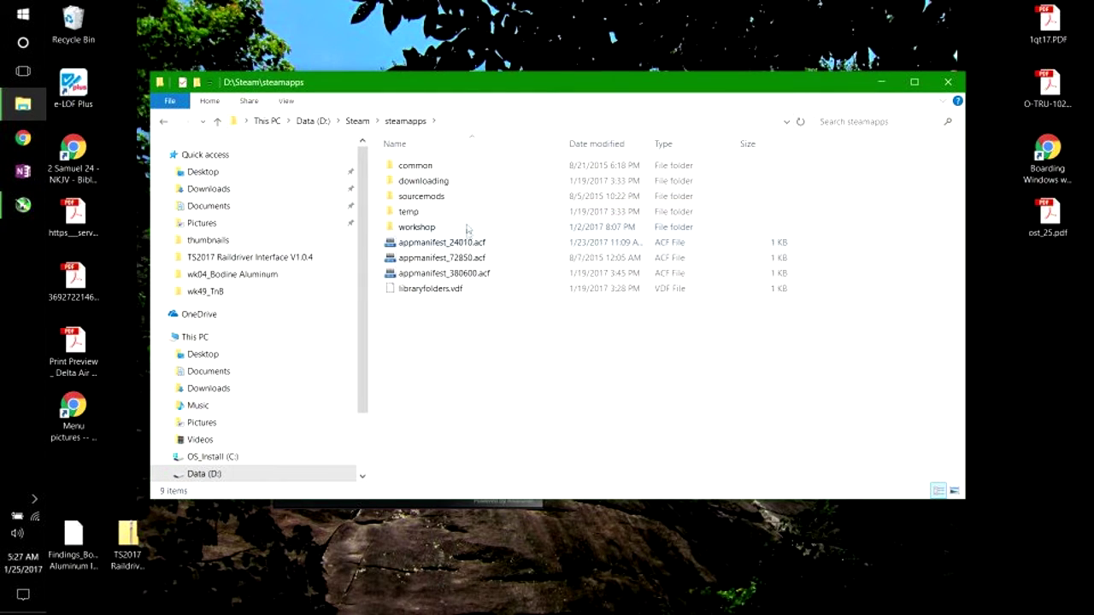
double_click(471, 170)
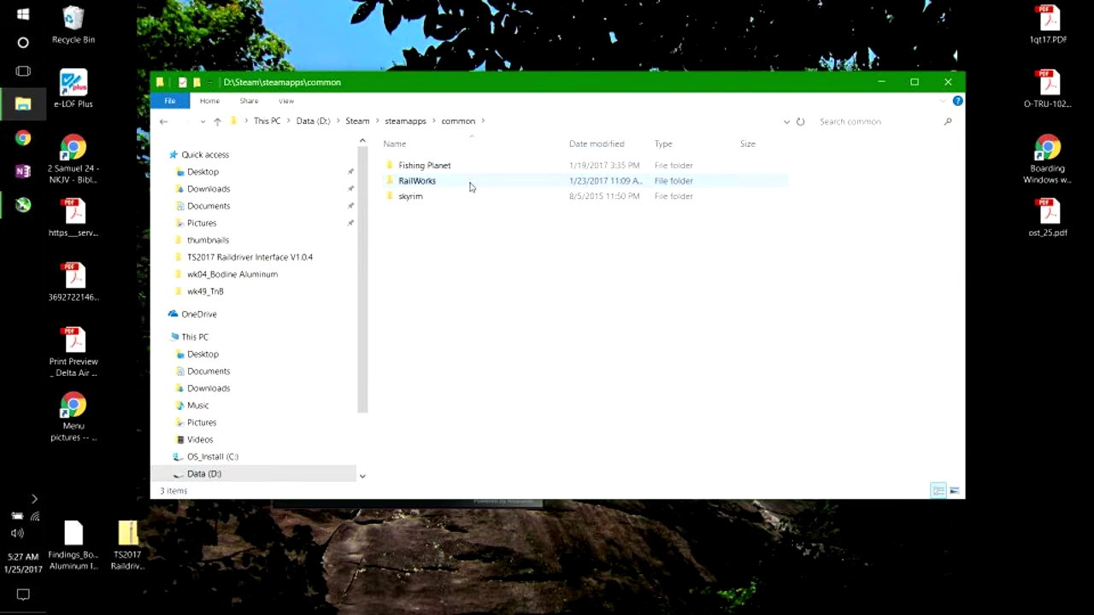
double_click(470, 185)
- Find NameMyRoute.exe in the RailWorks folder and launch it
scroll(536, 243, down, 5)
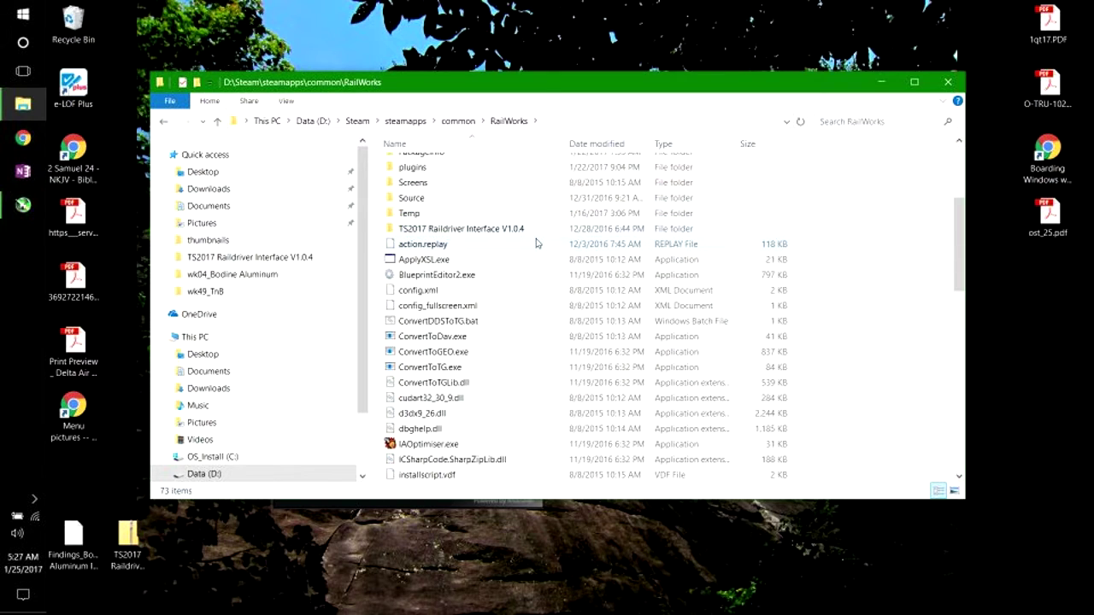
scroll(548, 276, down, 1)
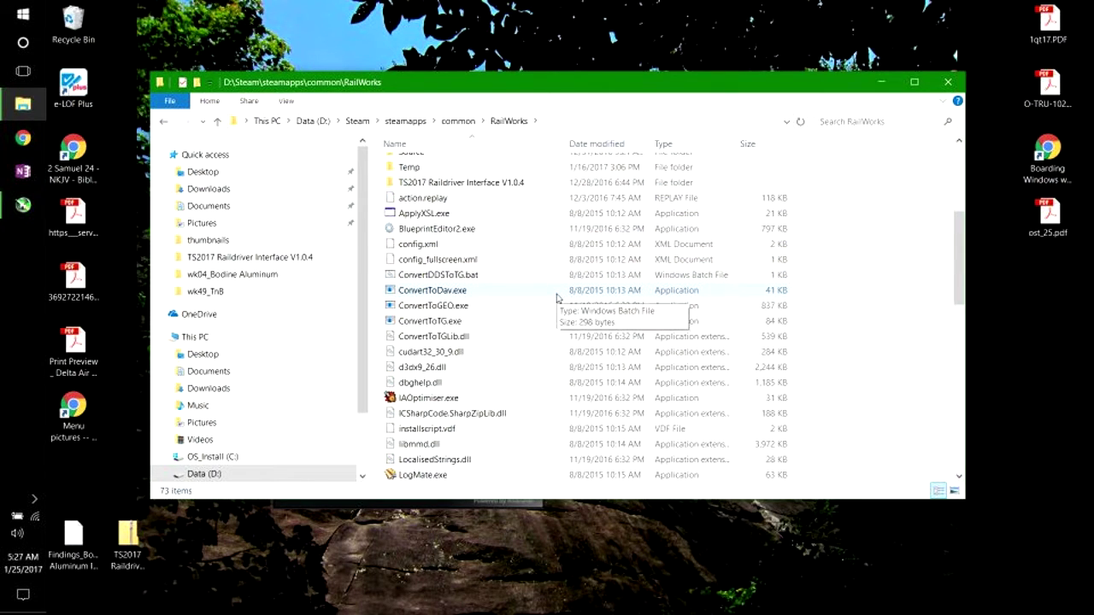
scroll(556, 296, down, 2)
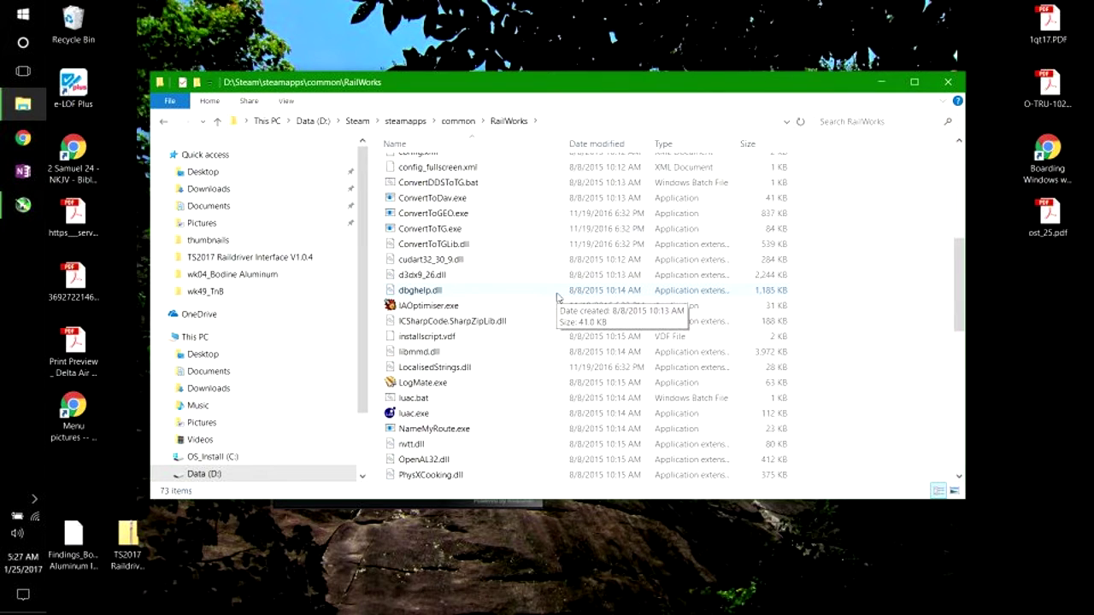
click(499, 431)
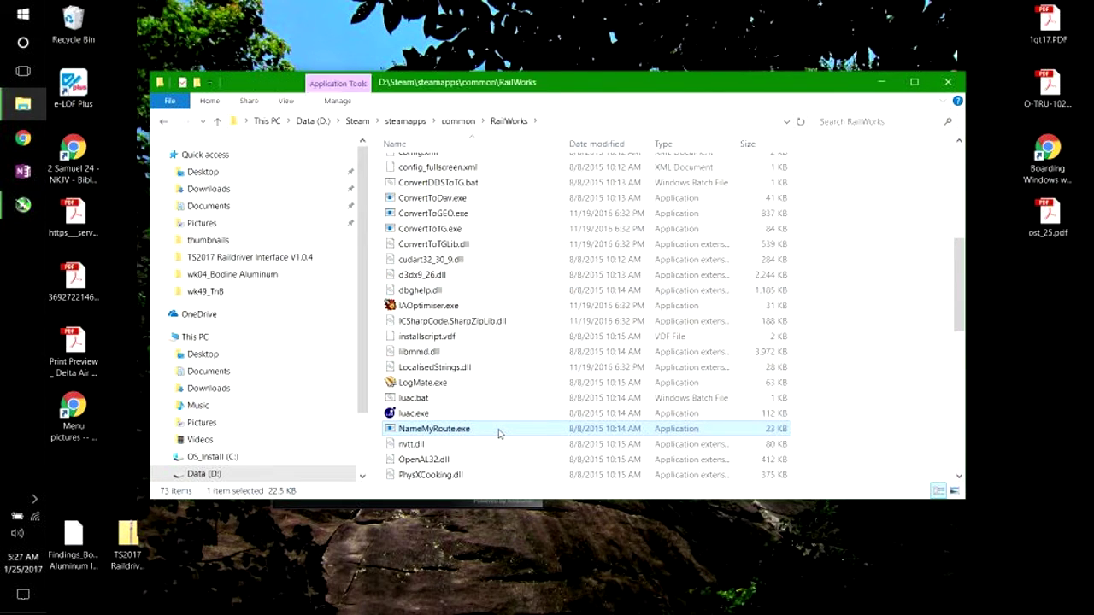
double_click(499, 432)
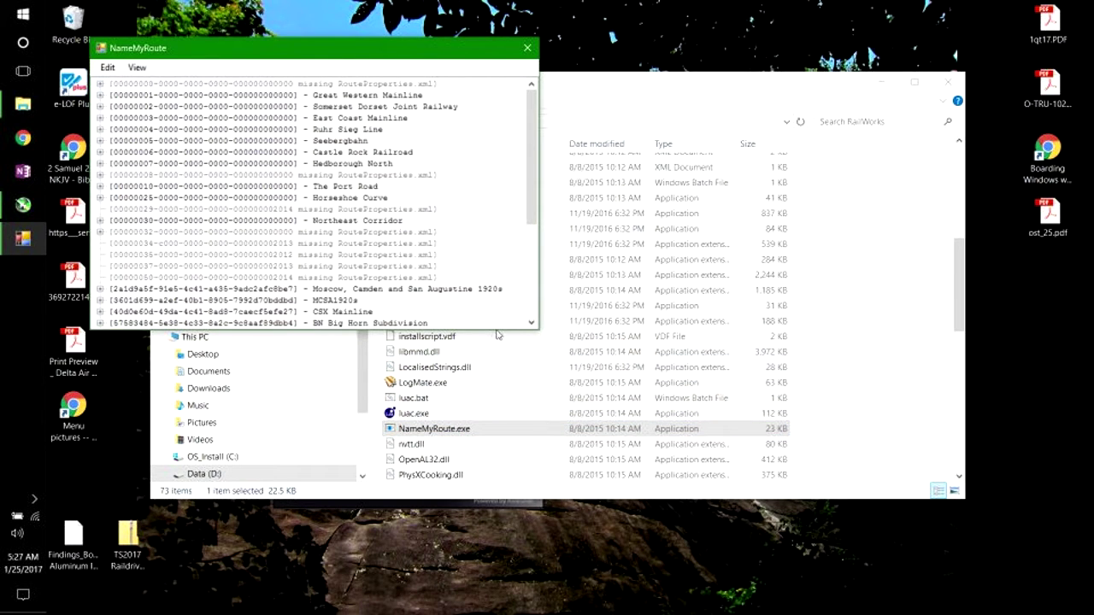
- Enlarge the NameMyRoute window to list every route and pick out Soldier Summit's ID
mouse_move(497, 330)
mouse_down()
mouse_move(481, 532)
mouse_move(482, 519)
mouse_up()
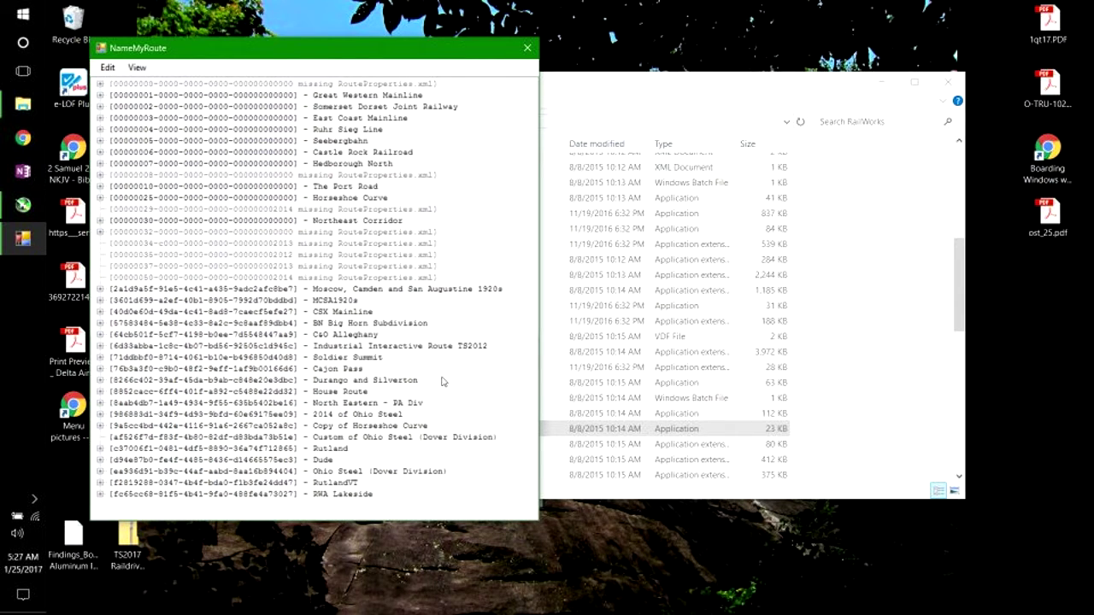
click(374, 360)
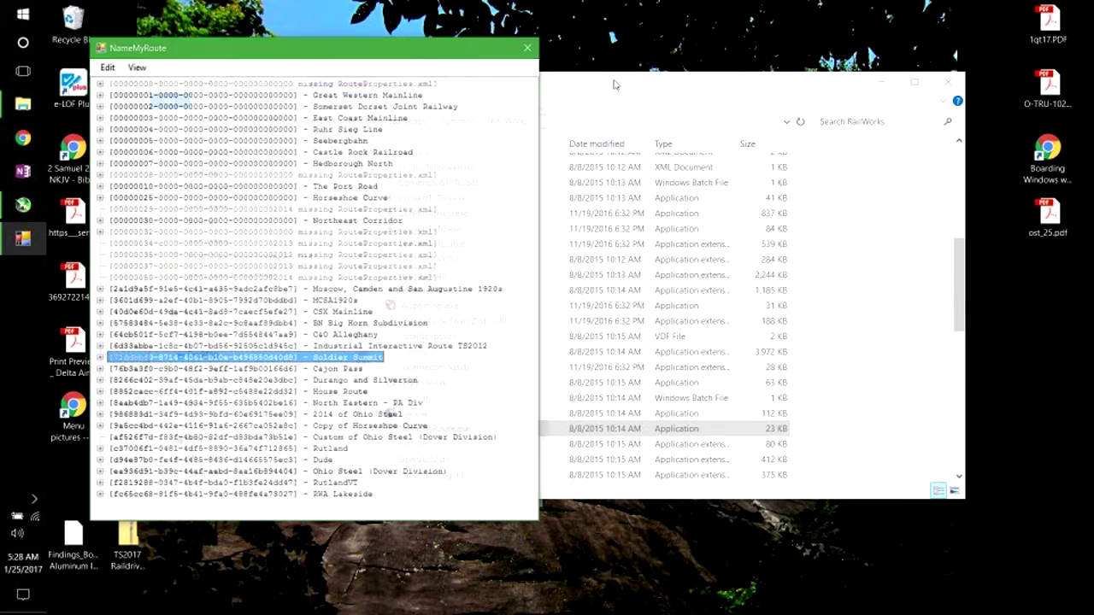
scroll(548, 310, up, 5)
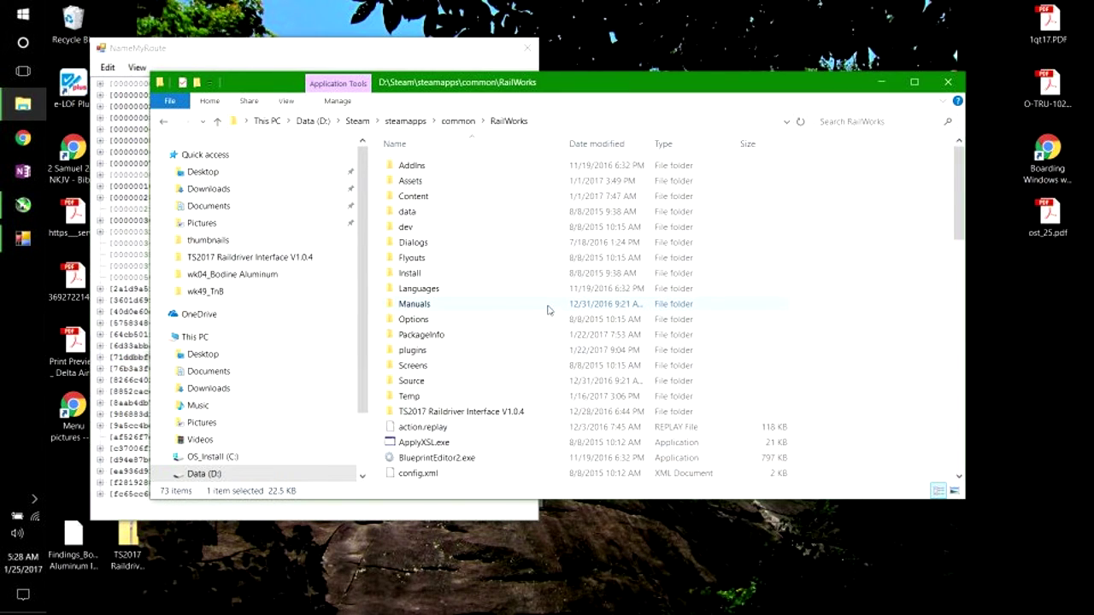
- Go through Content > Routes into the 71ddbbf0 route's RouteInformation folder
double_click(466, 202)
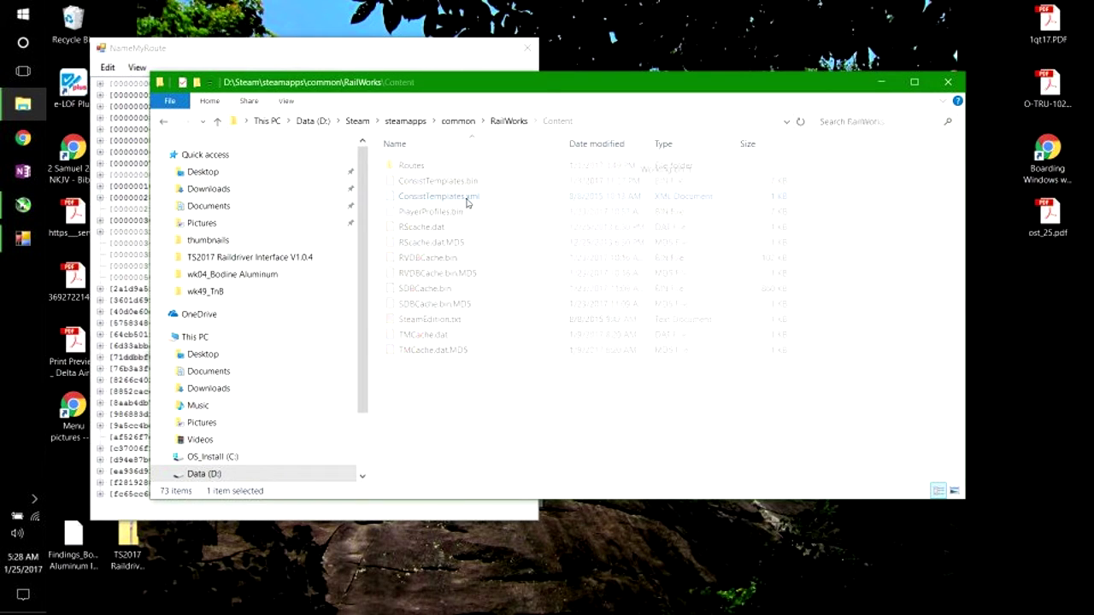
double_click(461, 168)
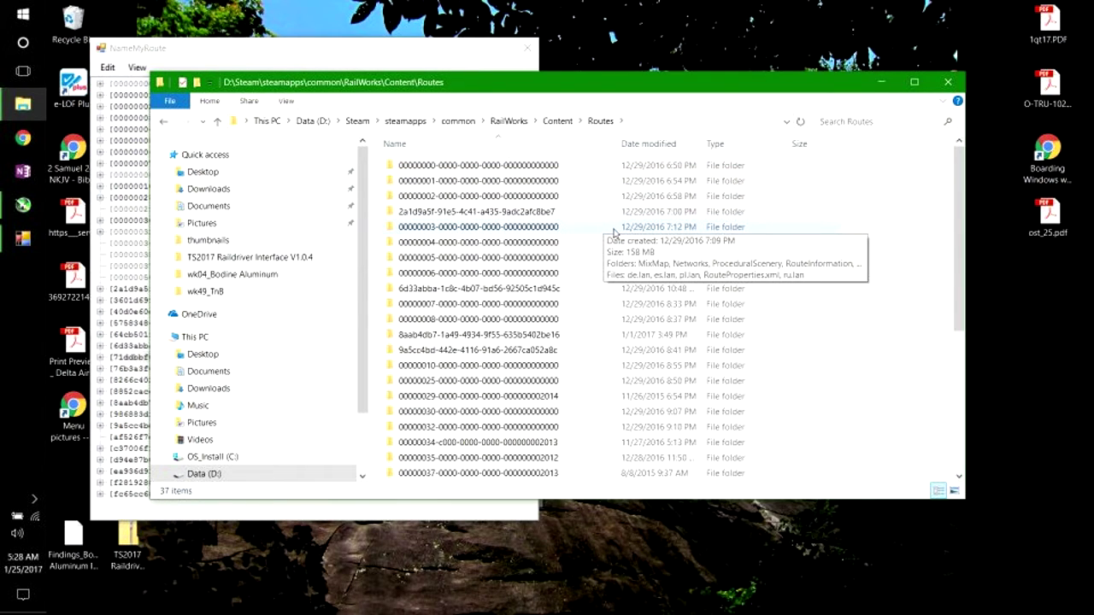
scroll(614, 232, down, 6)
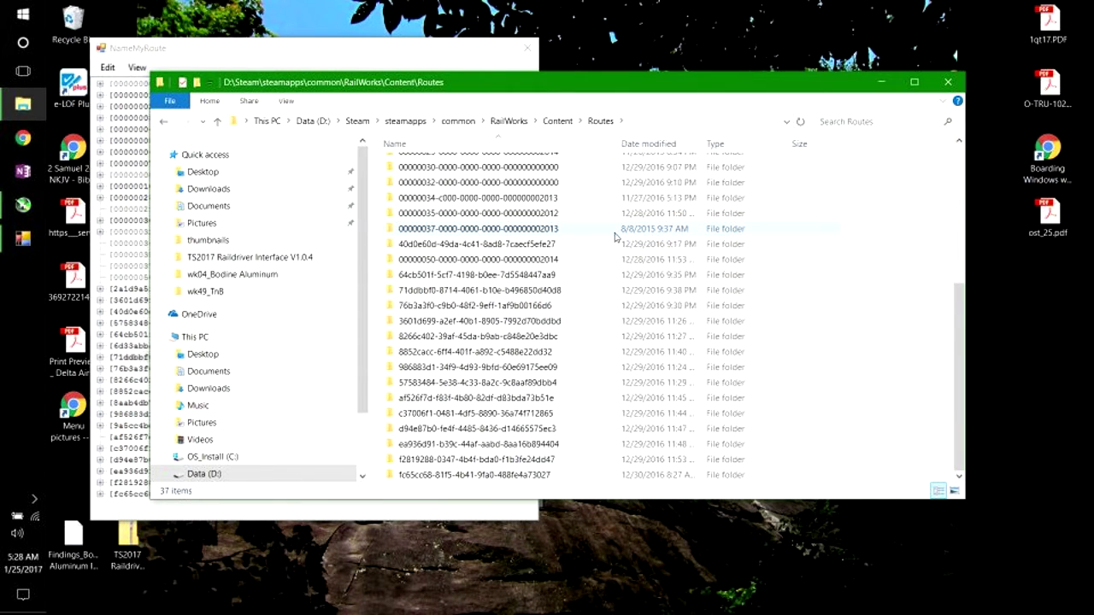
double_click(466, 292)
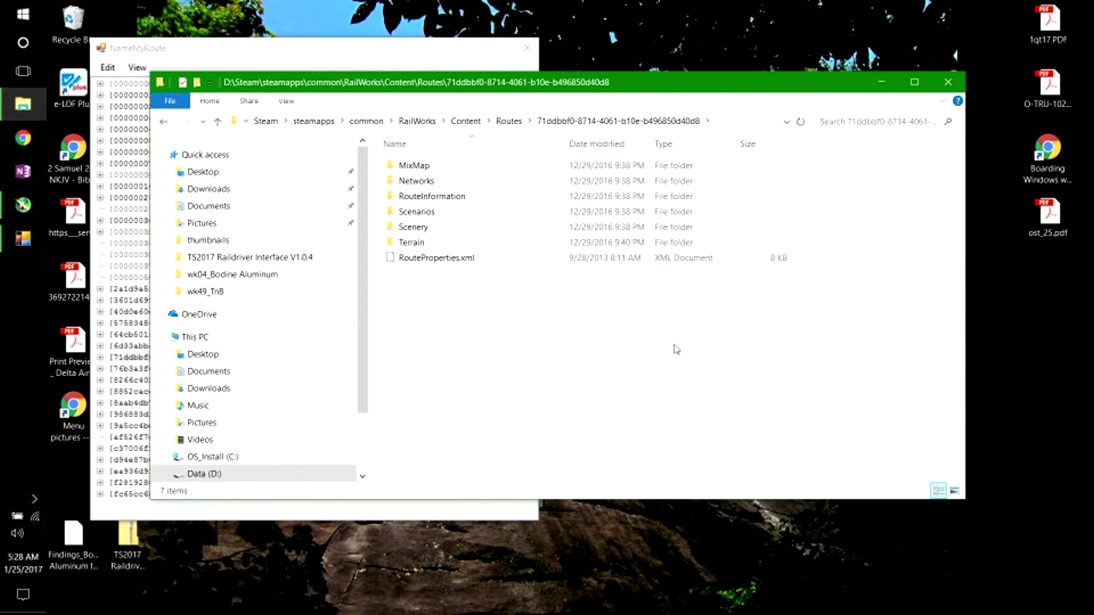
double_click(430, 198)
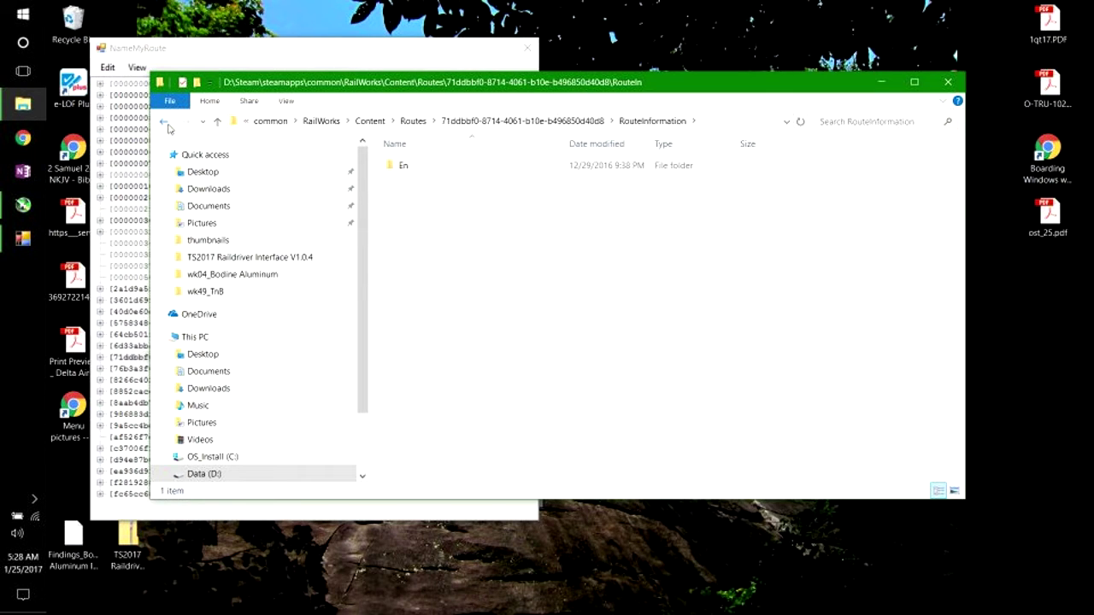
key(alt)
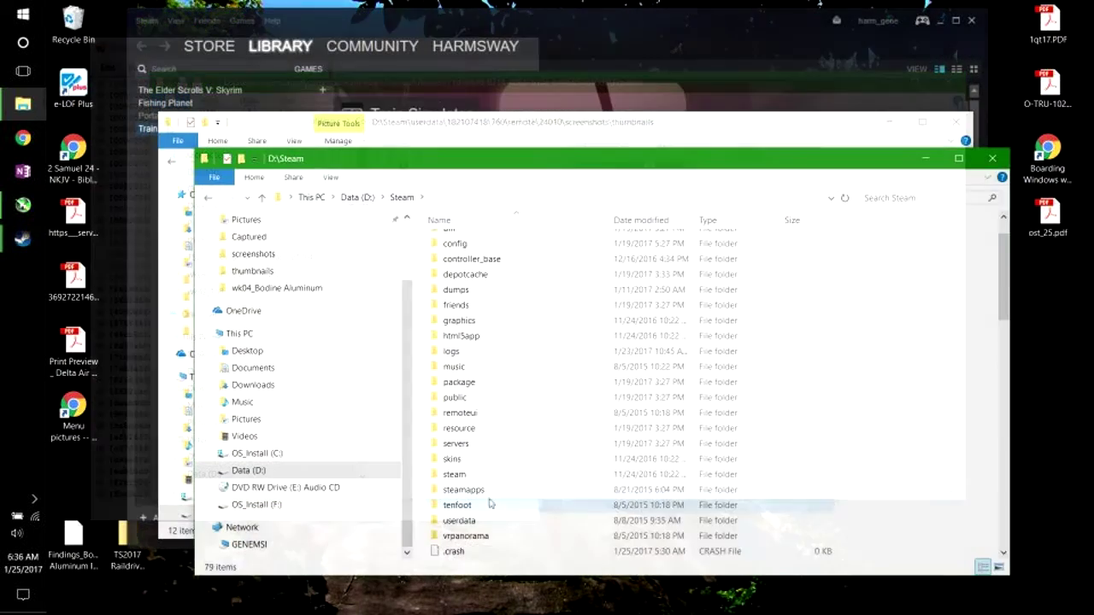
- Navigate from D:\Steam through steamapps, common, RailWorks, Content, Routes into 71ddbbf0\RouteInformation
double_click(489, 491)
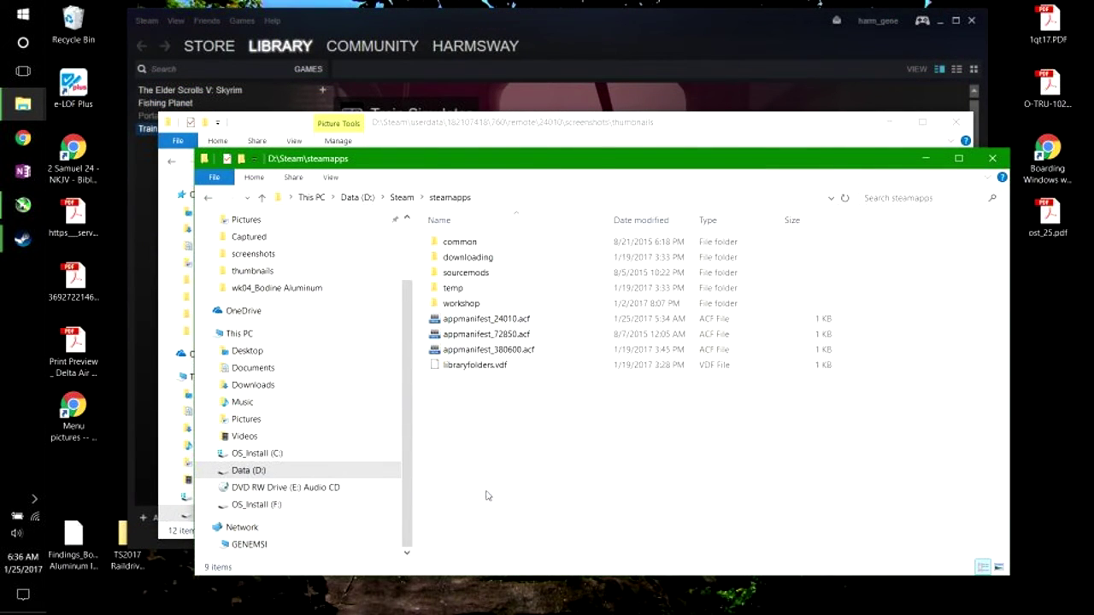
double_click(493, 244)
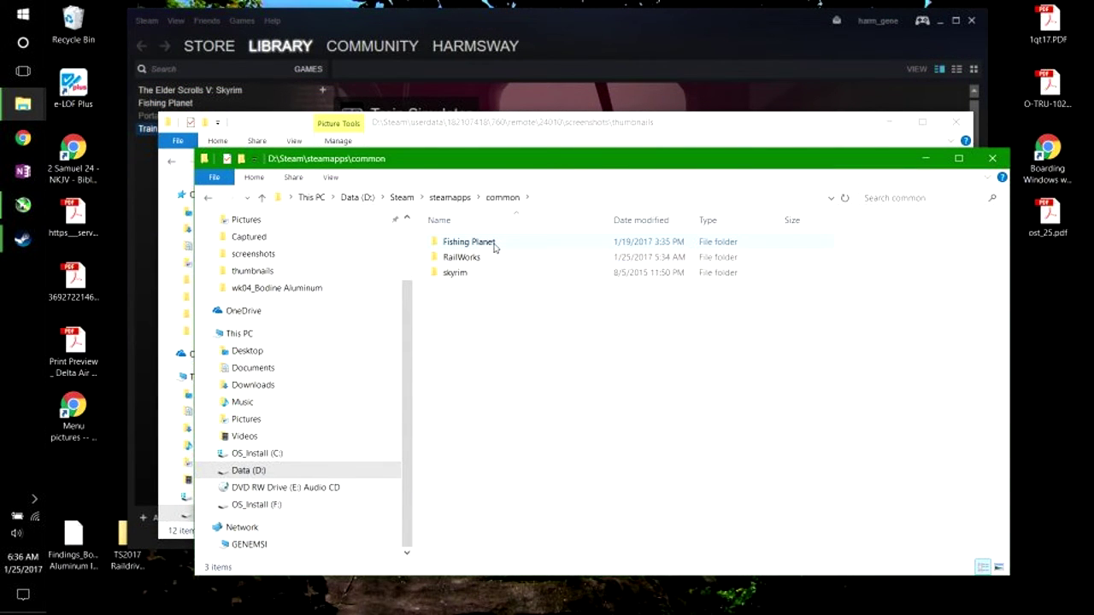
double_click(490, 257)
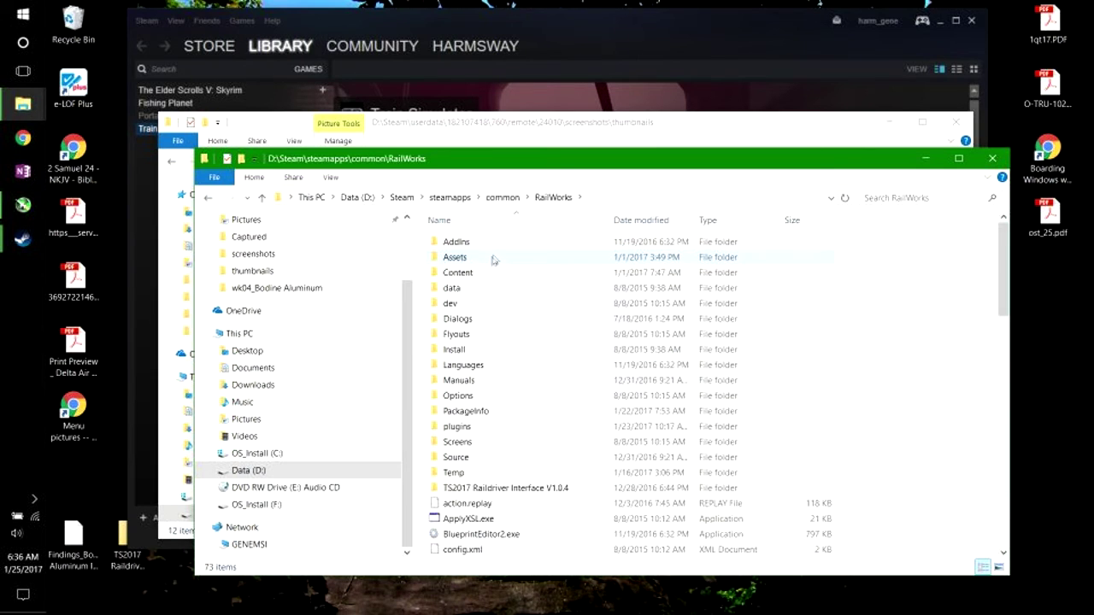
double_click(487, 271)
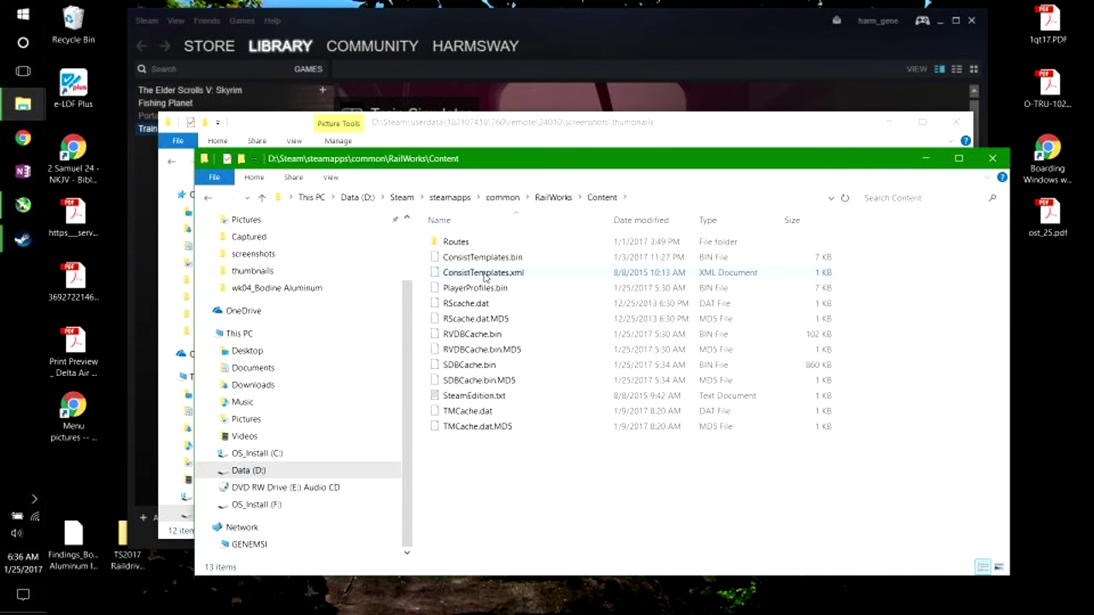
double_click(478, 244)
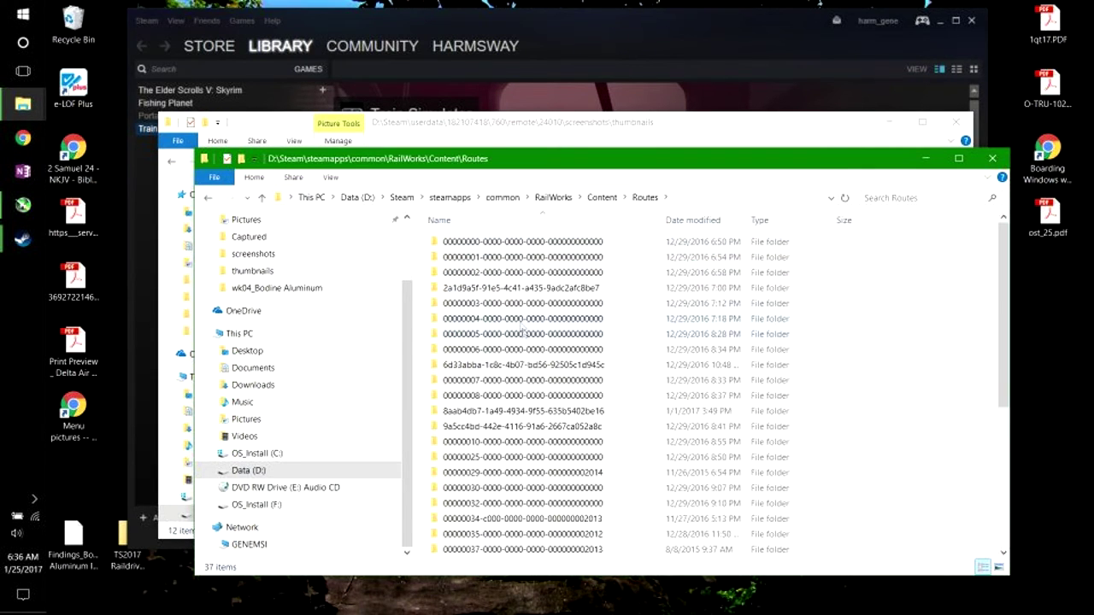
scroll(513, 508, down, 5)
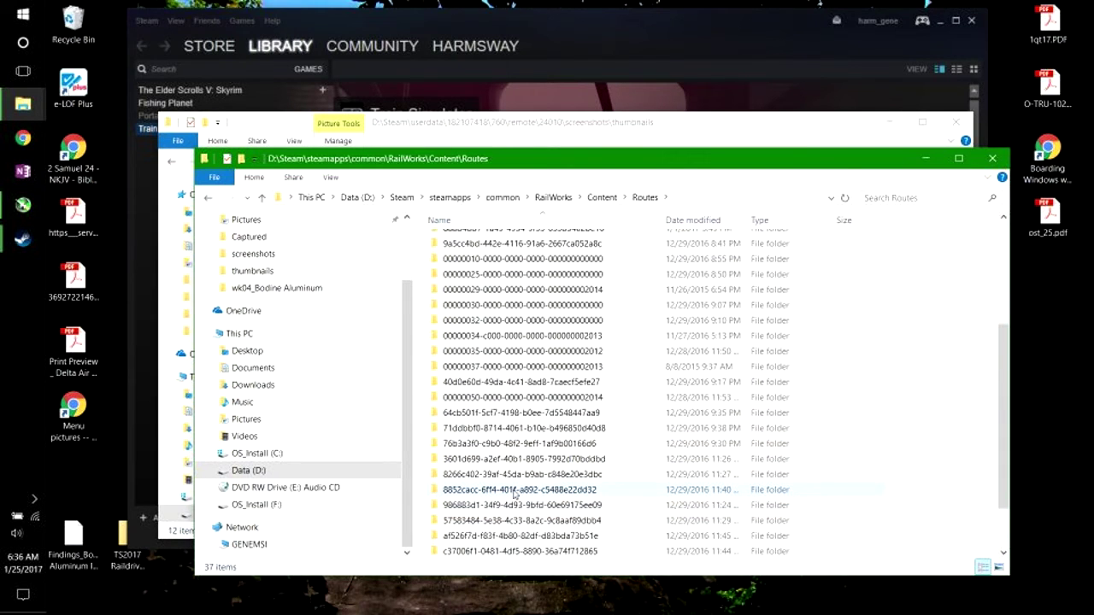
scroll(514, 493, down, 1)
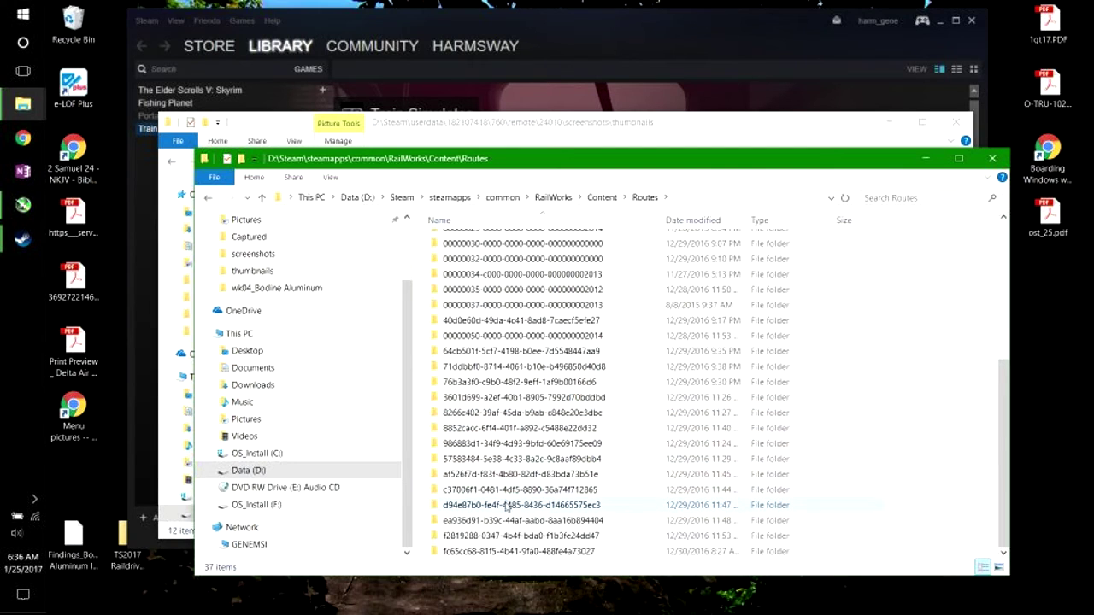
mouse_move(504, 510)
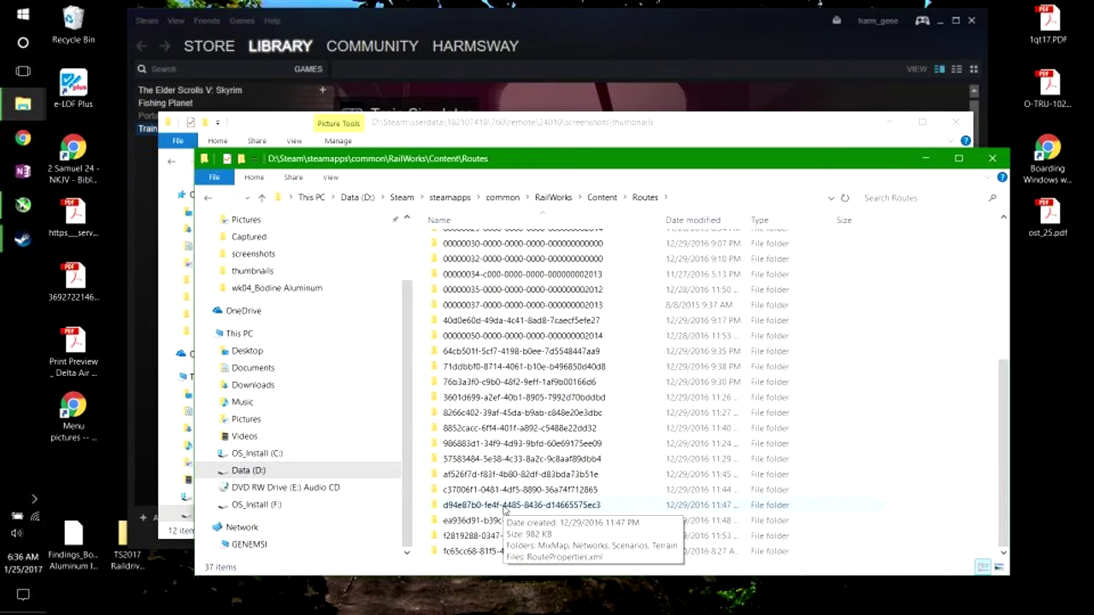
double_click(465, 368)
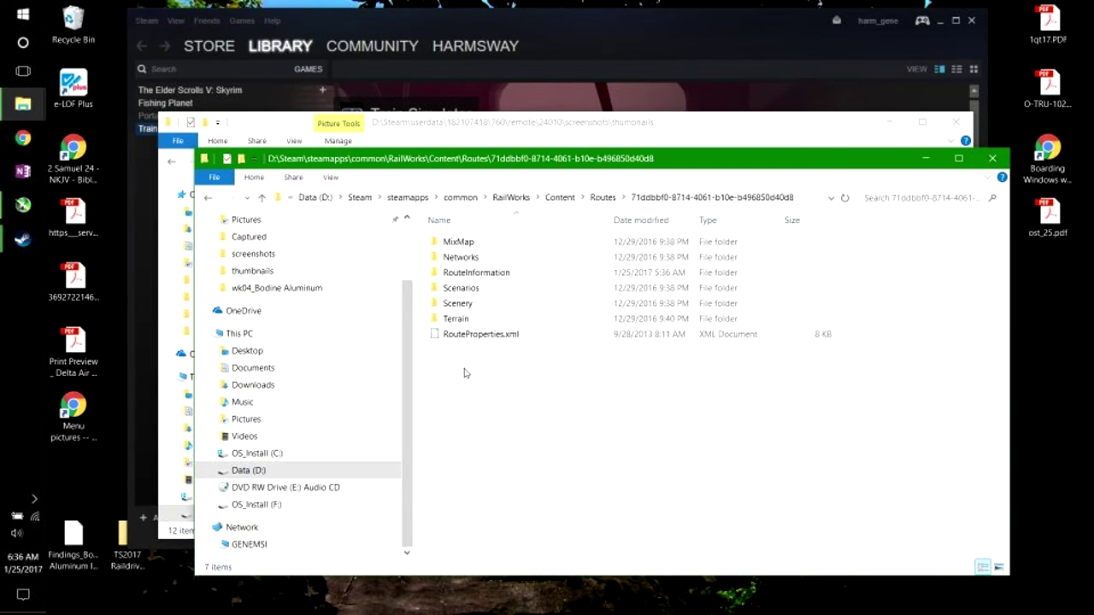
double_click(459, 275)
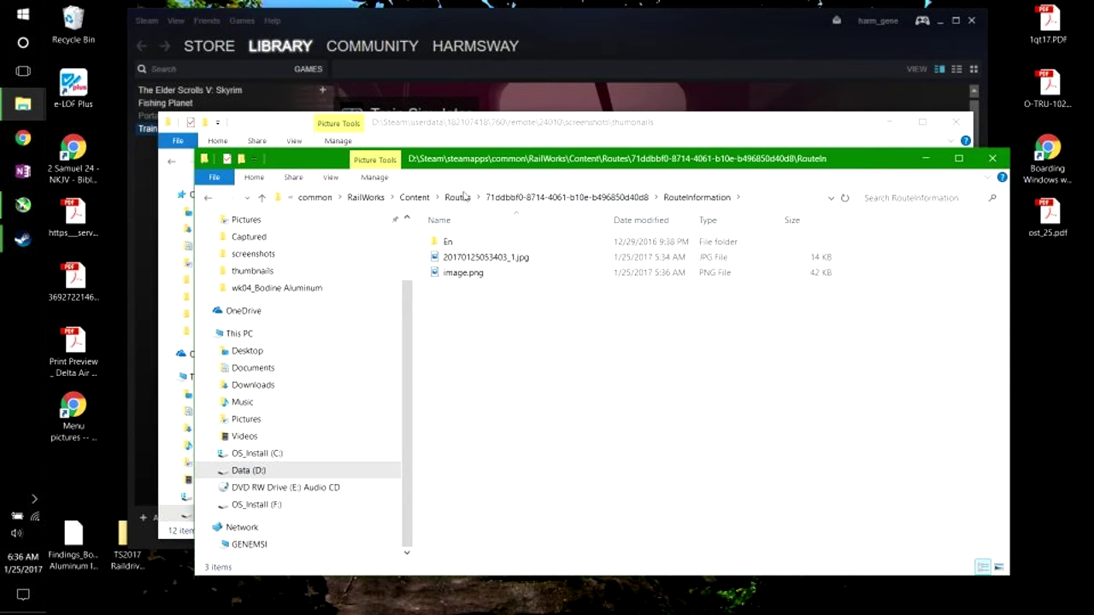
mouse_move(456, 280)
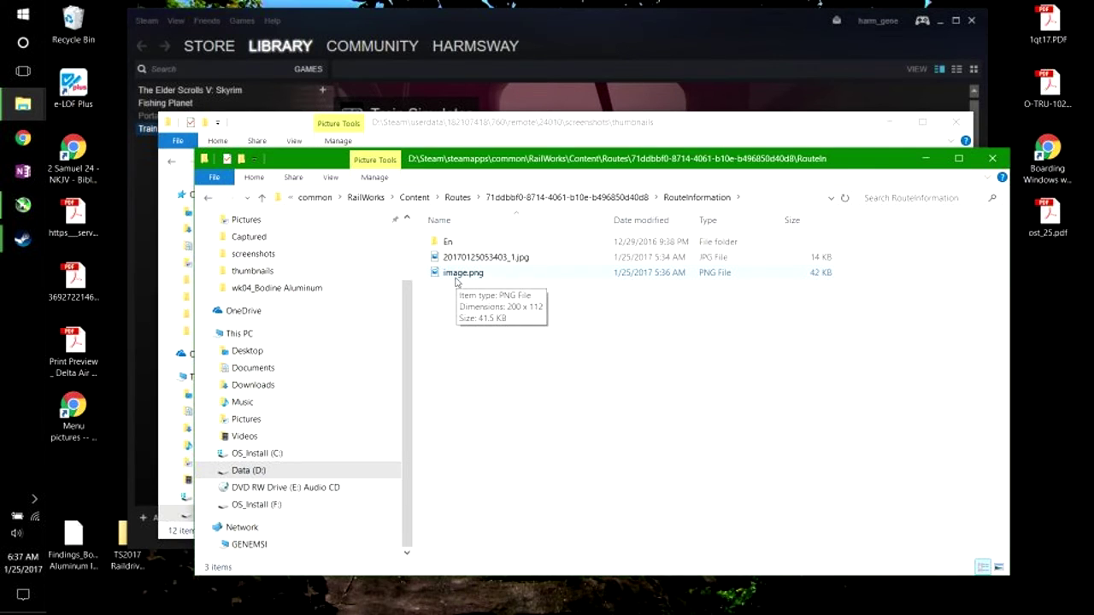
click(503, 141)
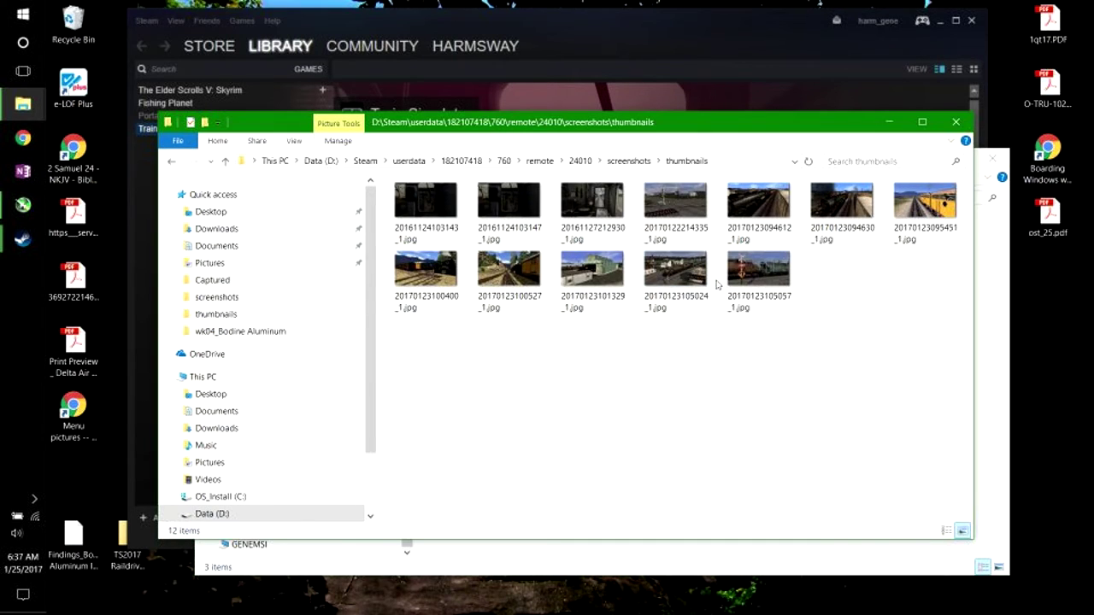
mouse_move(755, 270)
mouse_down()
mouse_move(972, 378)
mouse_move(936, 367)
mouse_move(986, 361)
mouse_up()
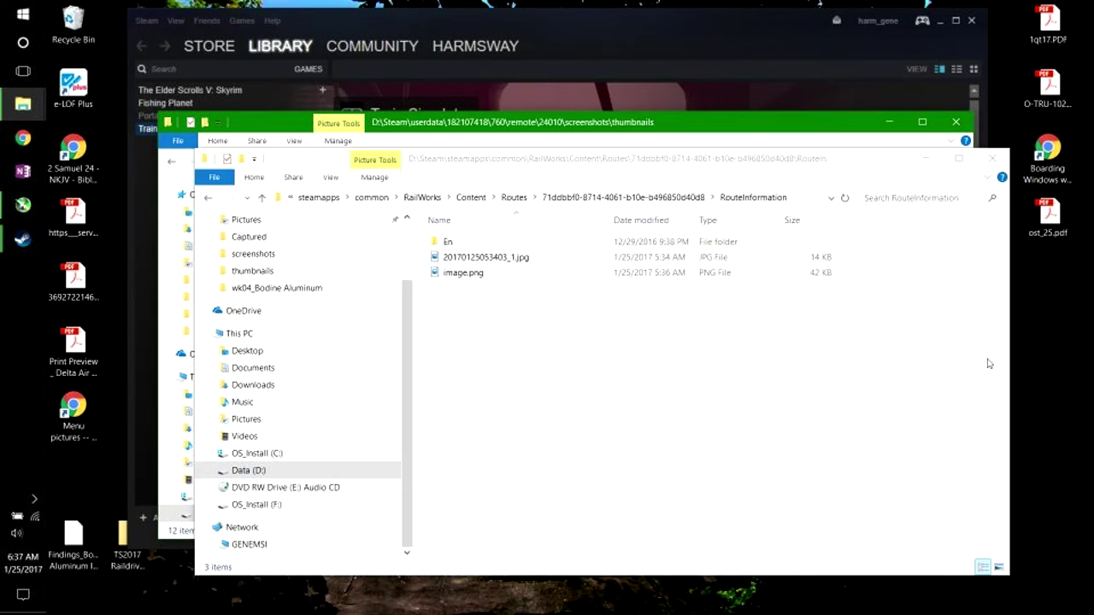
click(450, 259)
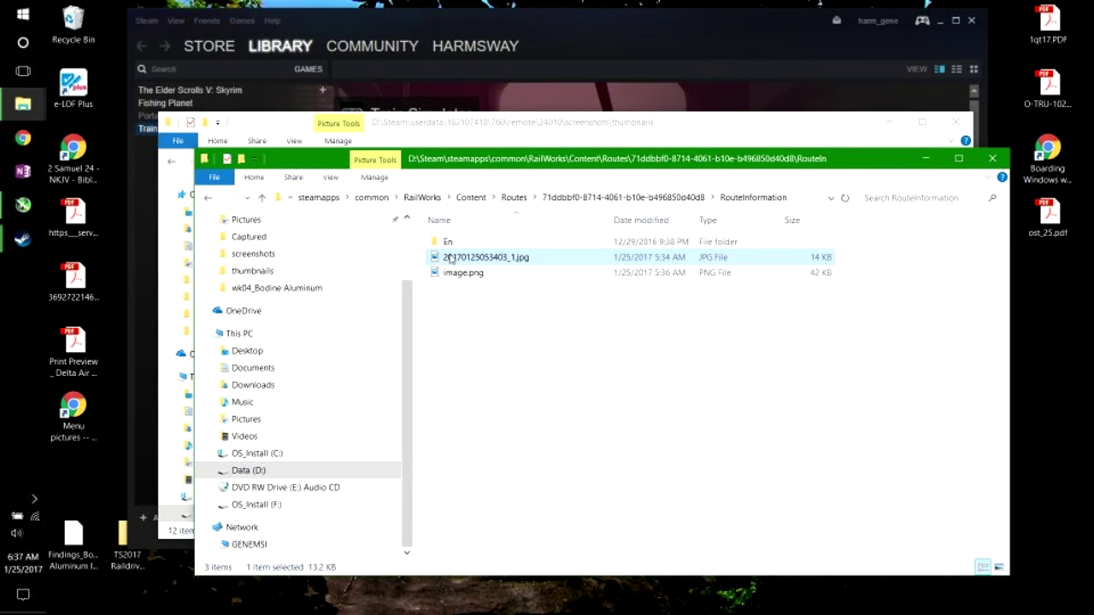
double_click(450, 258)
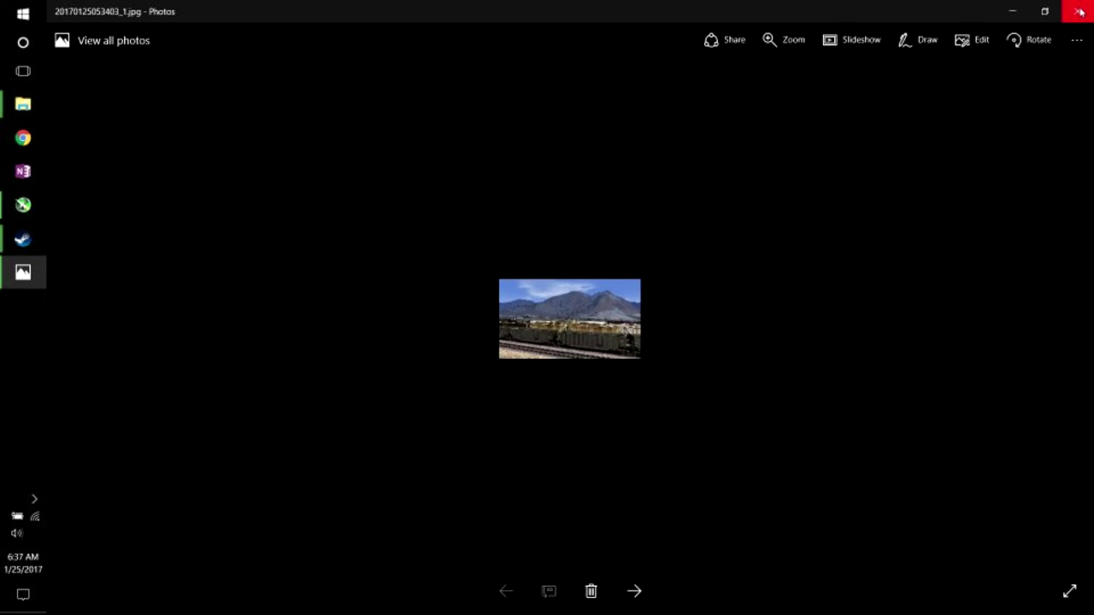
click(1077, 11)
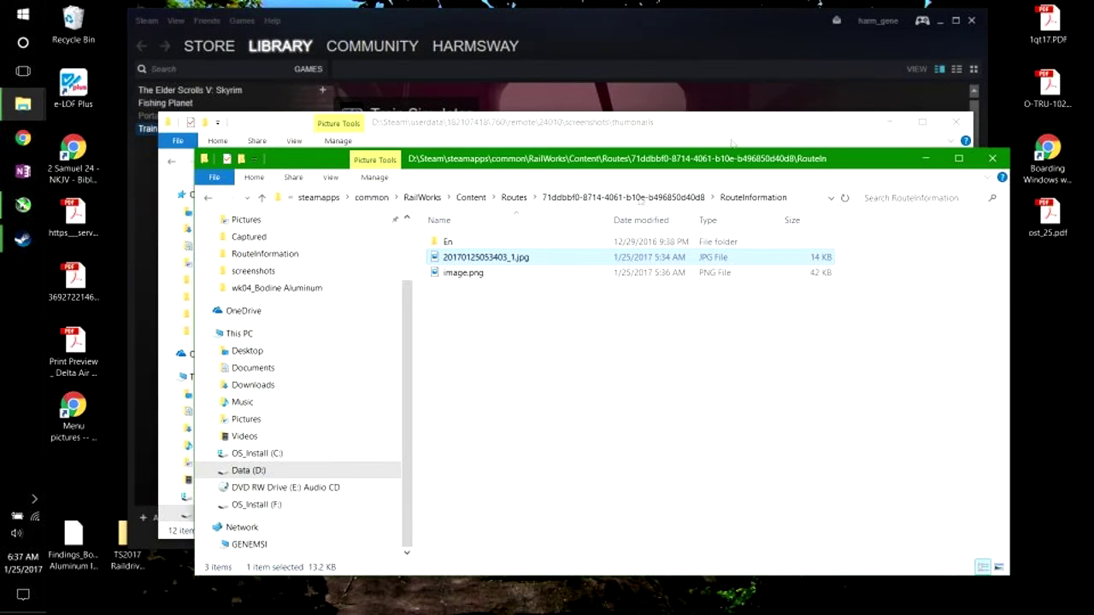
right_click(510, 264)
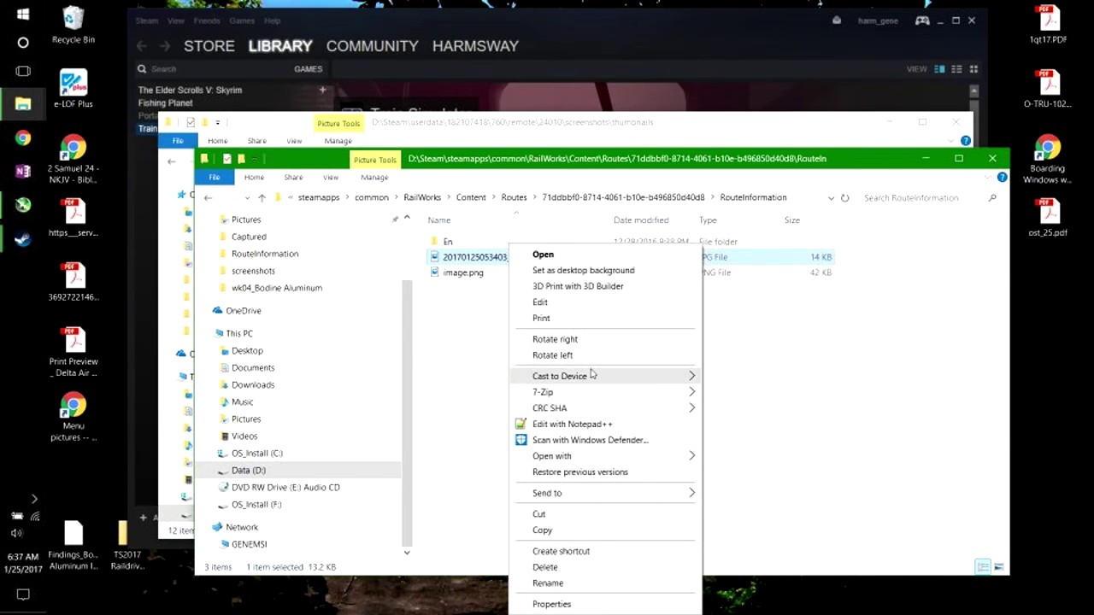
mouse_move(589, 375)
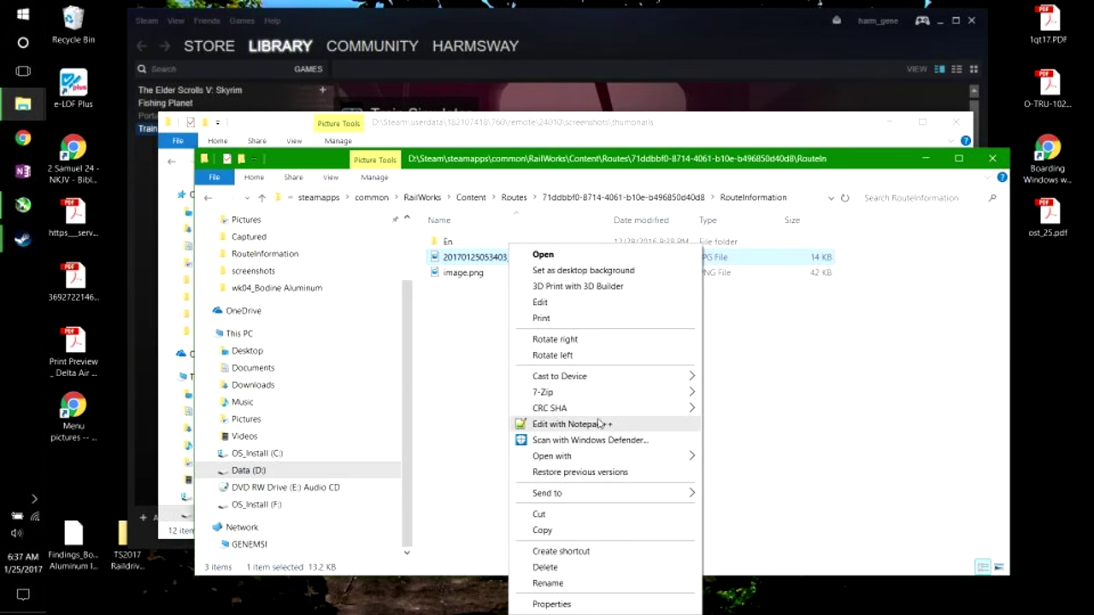
click(790, 353)
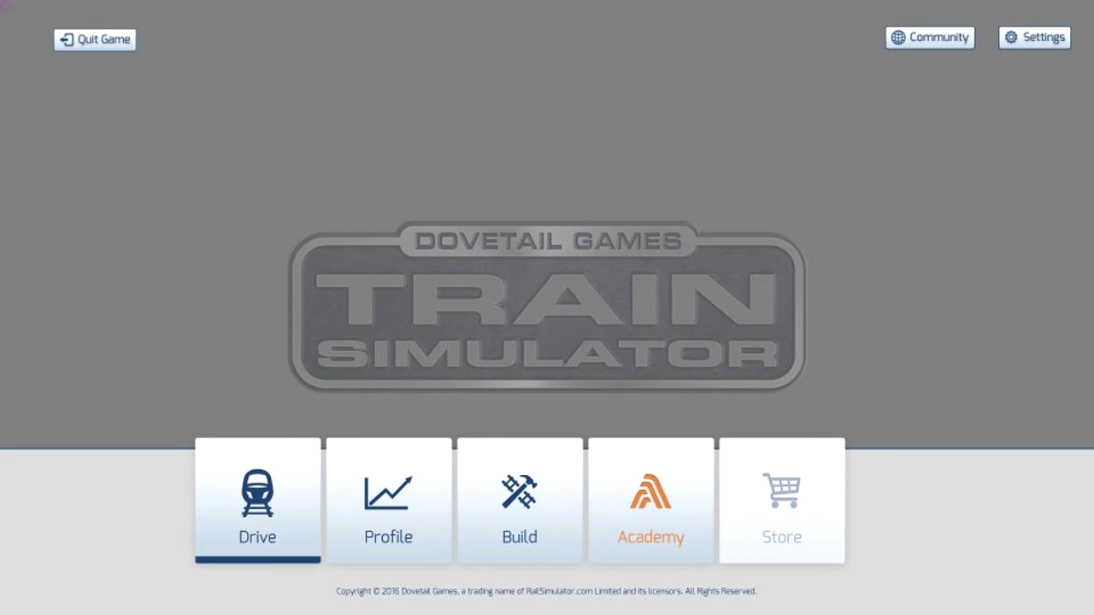
- Go to Drive, switch to Free Roam, and bring up the route selection grid
key(Return)
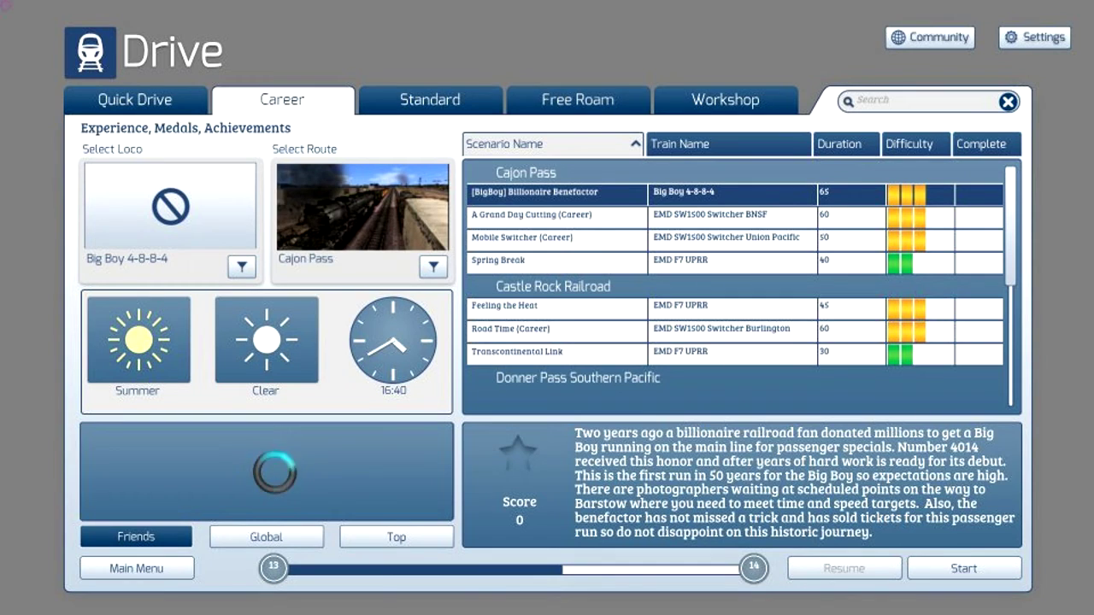
key(Right)
key(Right)
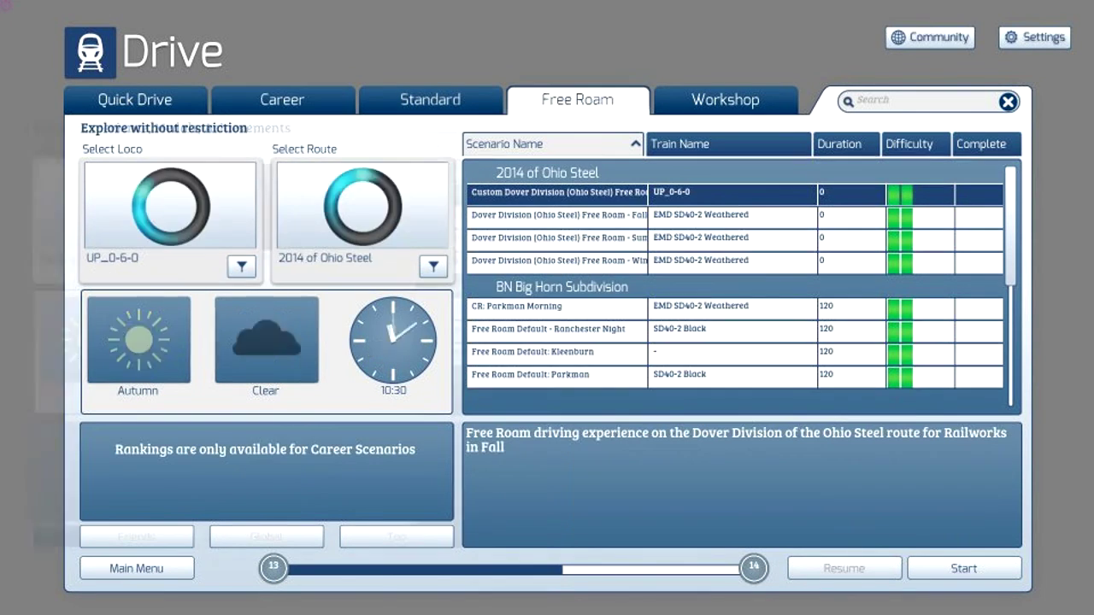
key(Return)
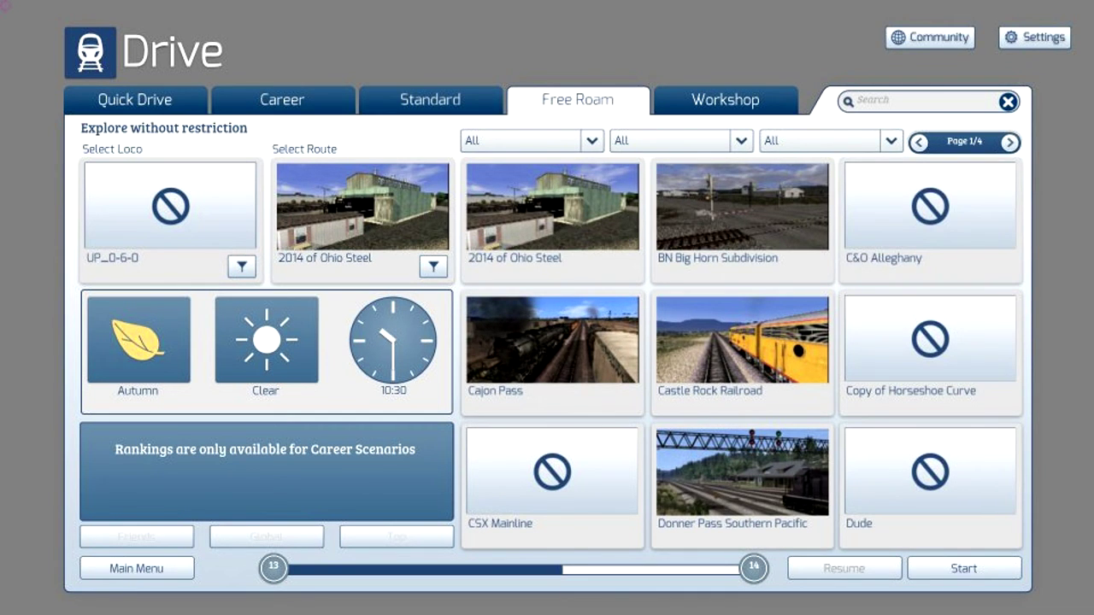
- Advance the route grid to Page 3/4 and select Soldier Summit to list its three scenarios
click(1009, 143)
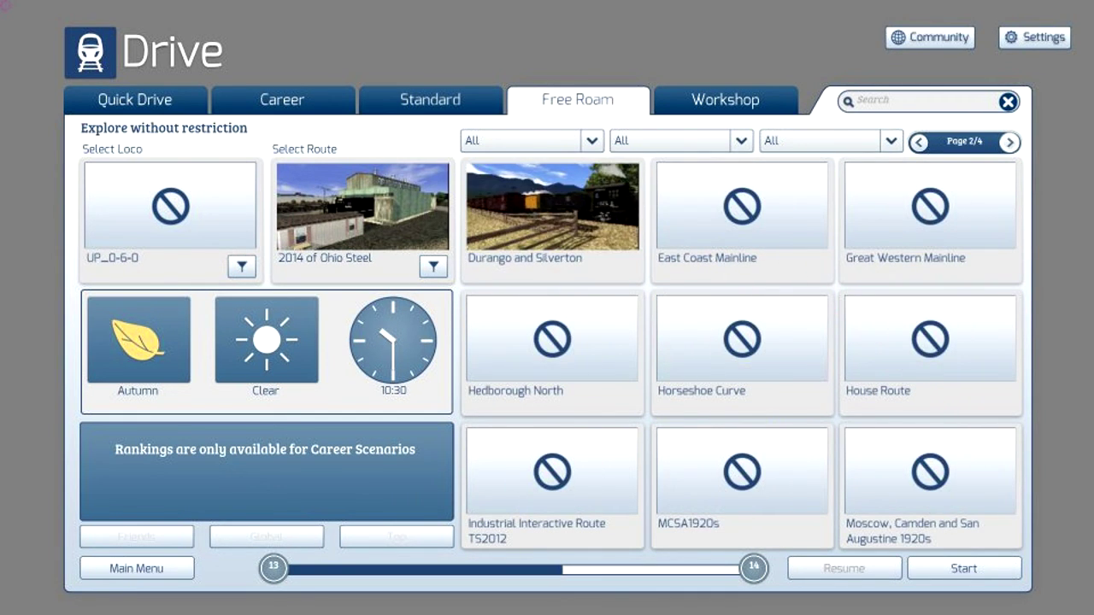
click(1009, 143)
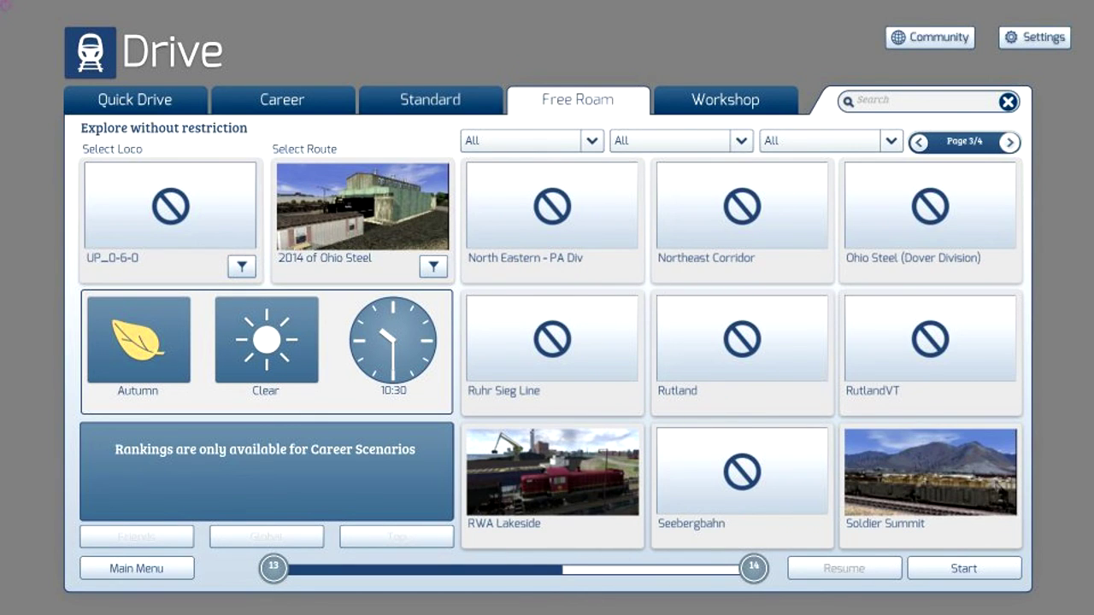
click(930, 475)
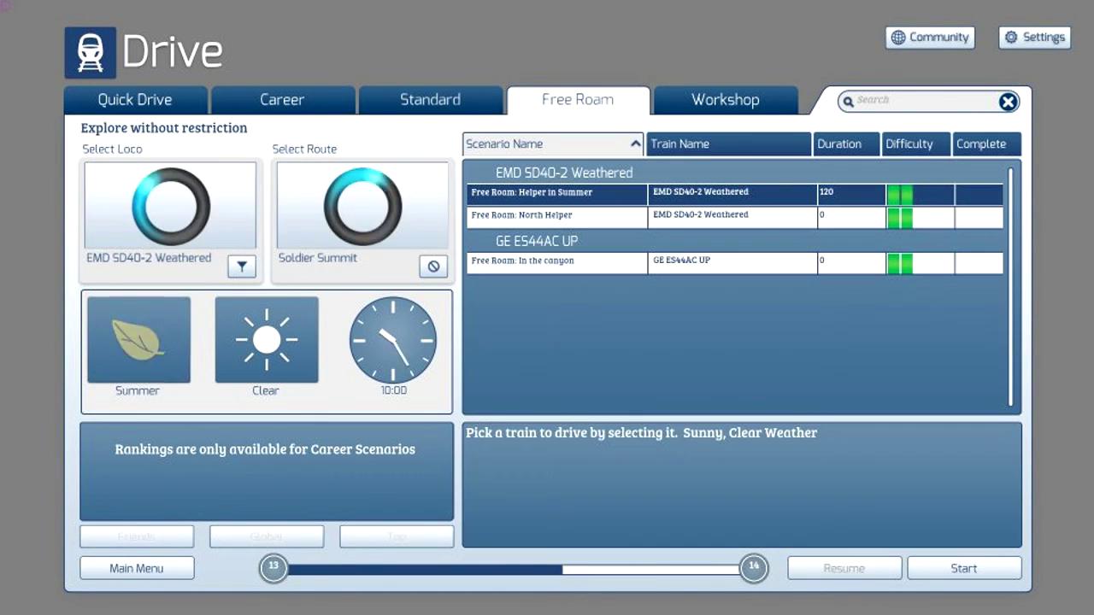